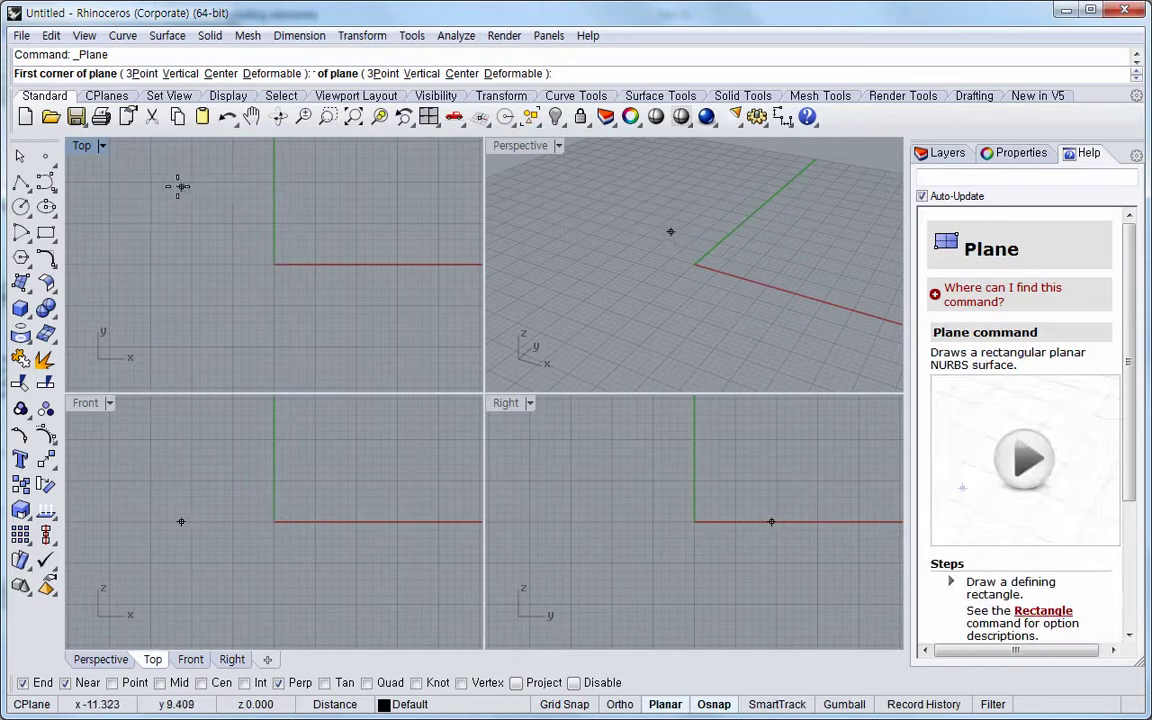
Step: Draw a rectangular plane in the Top view, starting at about x -14, y 10.6 and extending around the origin
left_click(158, 177)
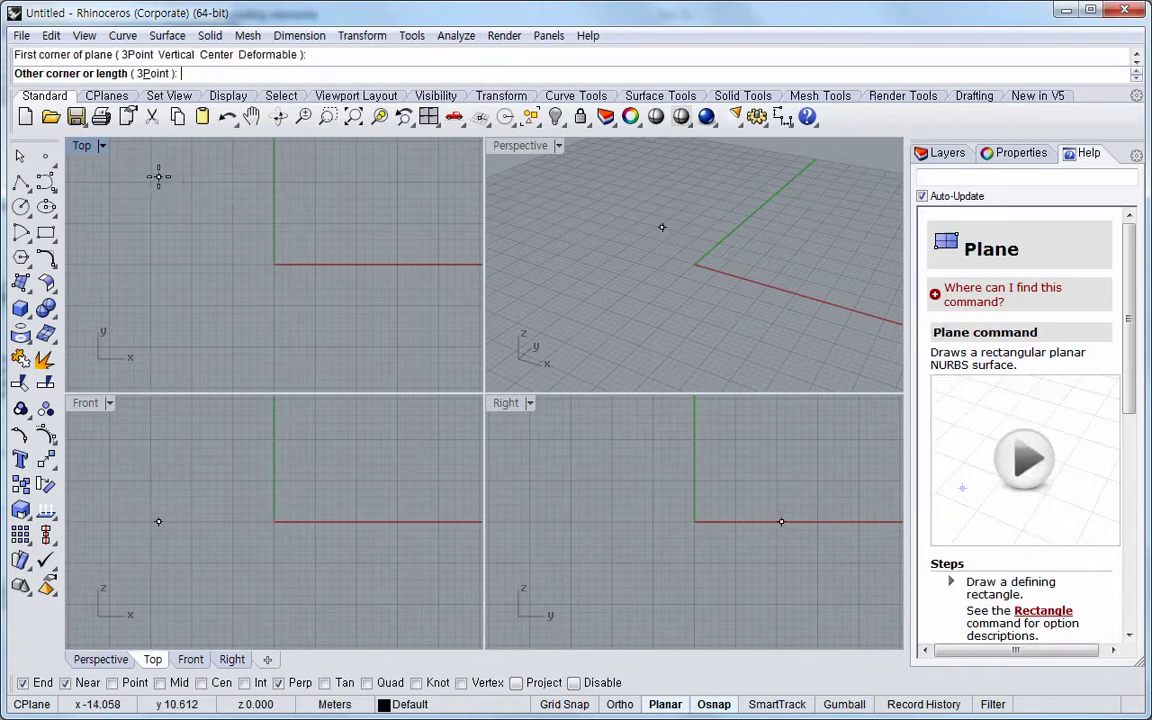
left_click(346, 385)
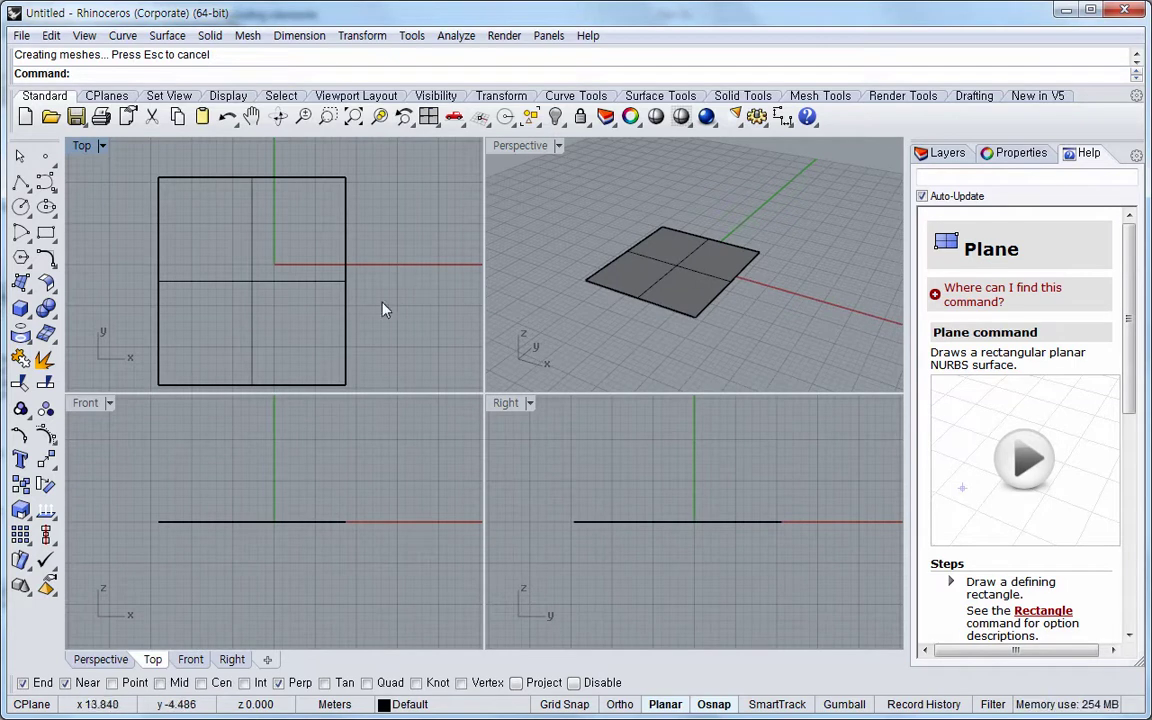
Step: Draw a circle of about 3.4 m radius in the plane's lower-left quarter and a smaller one centred near its upper middle
left_click(20, 207)
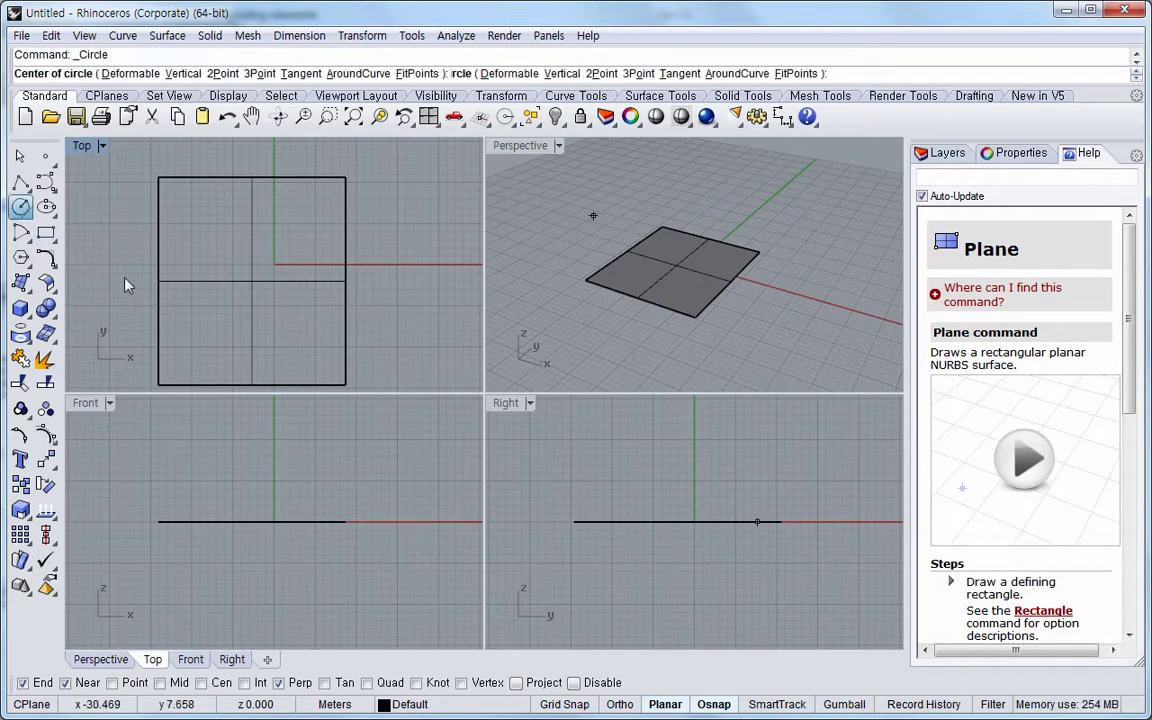
left_click(209, 335)
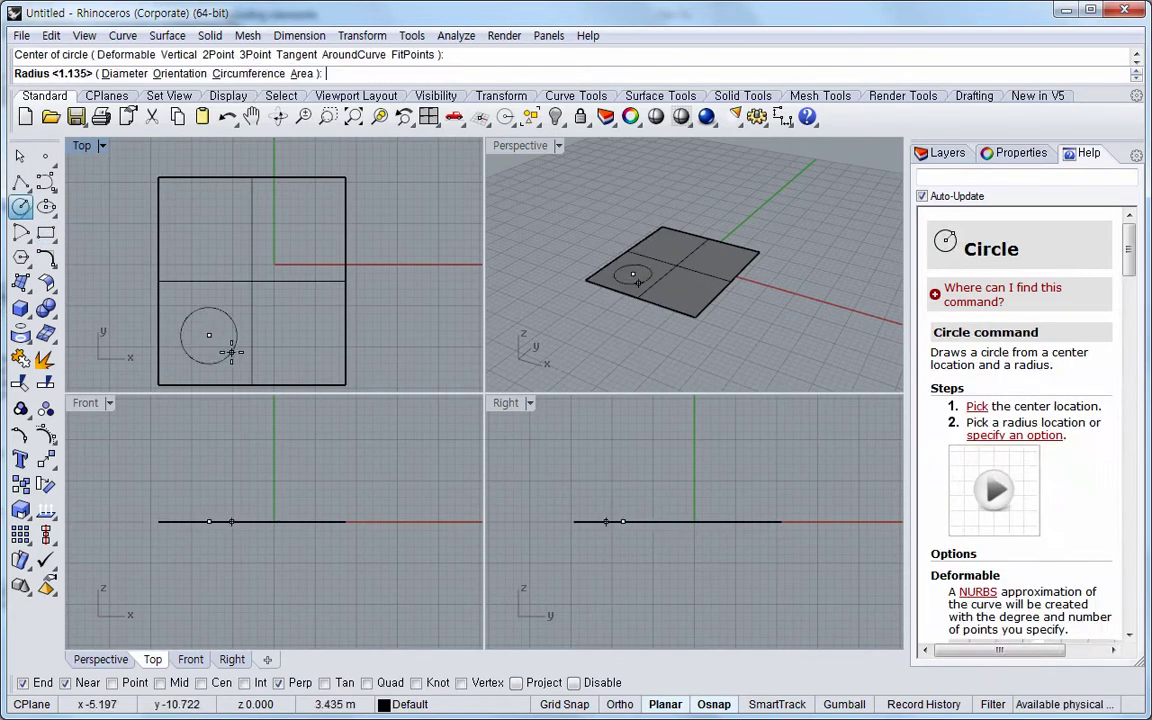
left_click(231, 352)
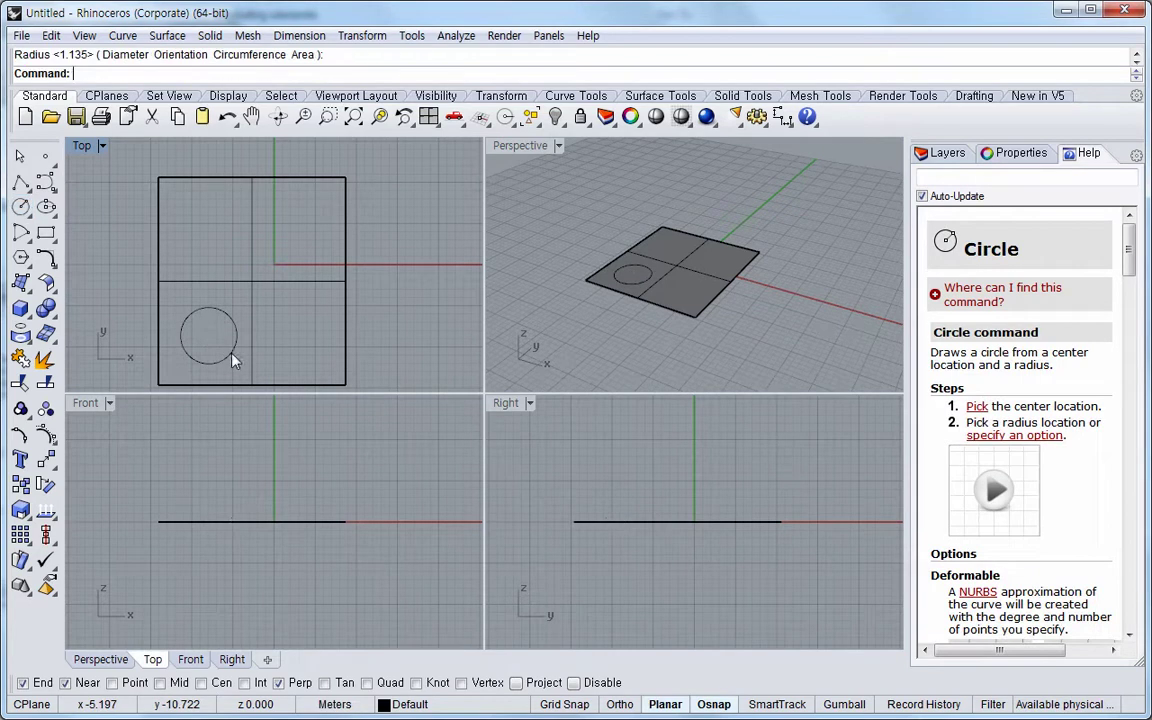
right_click(279, 305)
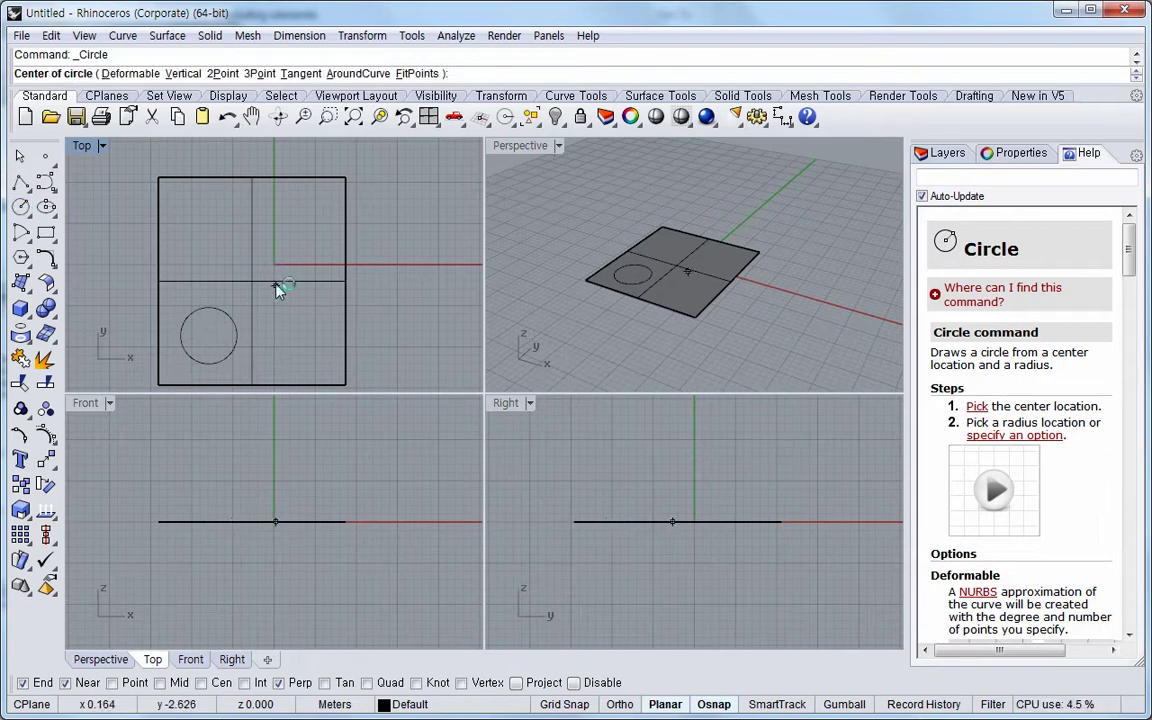
left_click(250, 221)
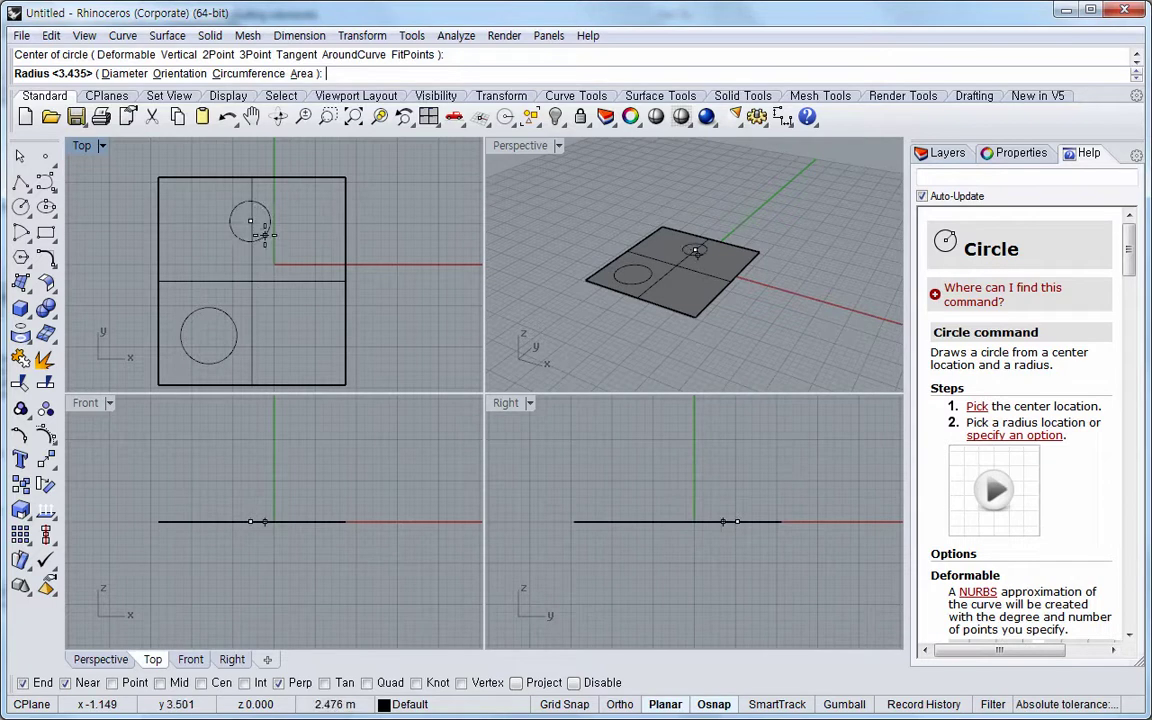
left_click(266, 232)
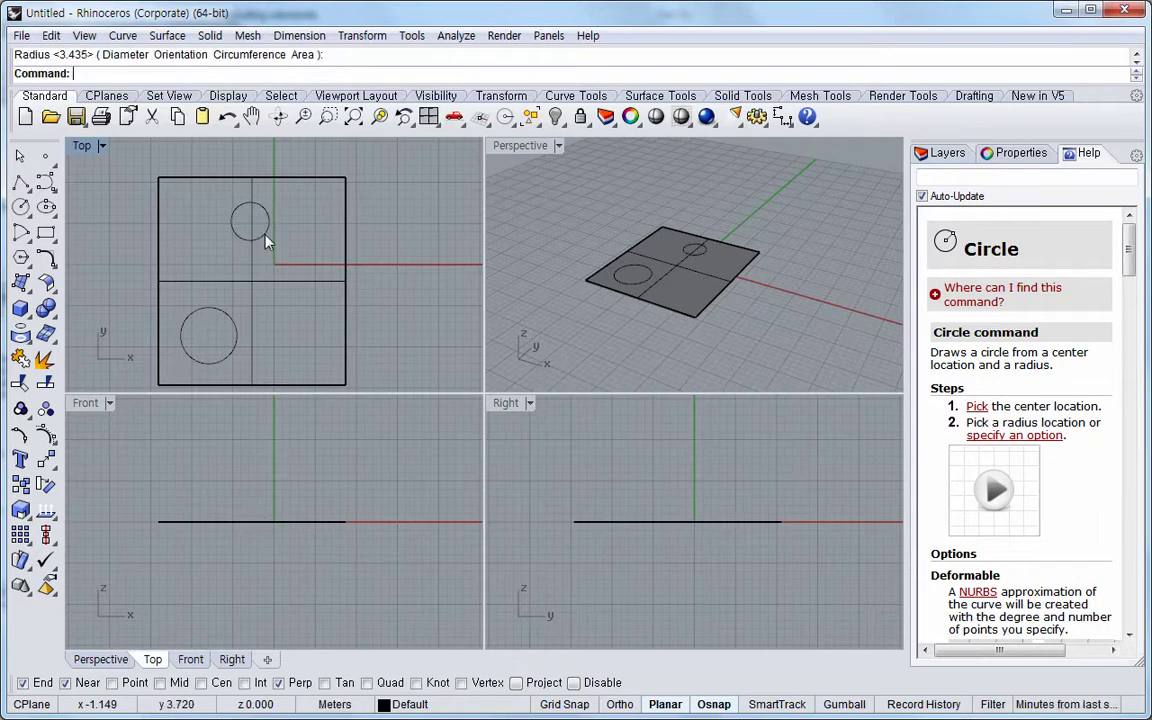
Step: Draw a closed degree-3 control-point curve in the plane's lower-right quarter, and delete it
left_click(46, 183)
left_click(284, 304)
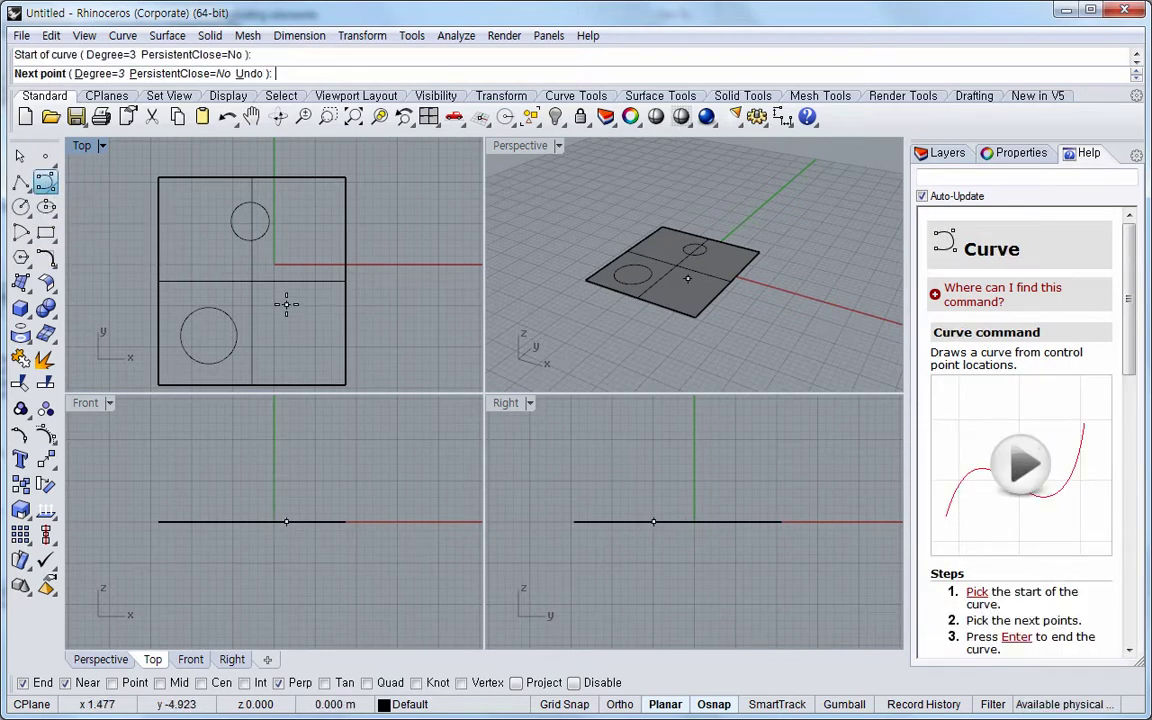
left_click(264, 313)
left_click(269, 342)
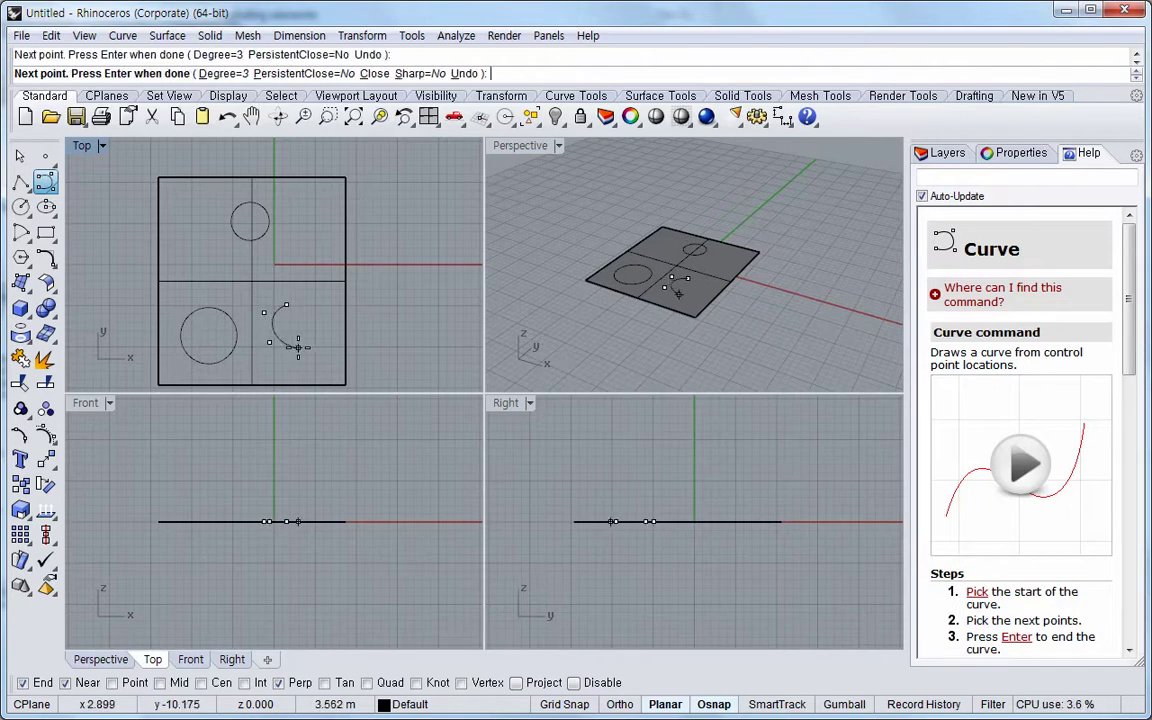
left_click(298, 347)
left_click(325, 330)
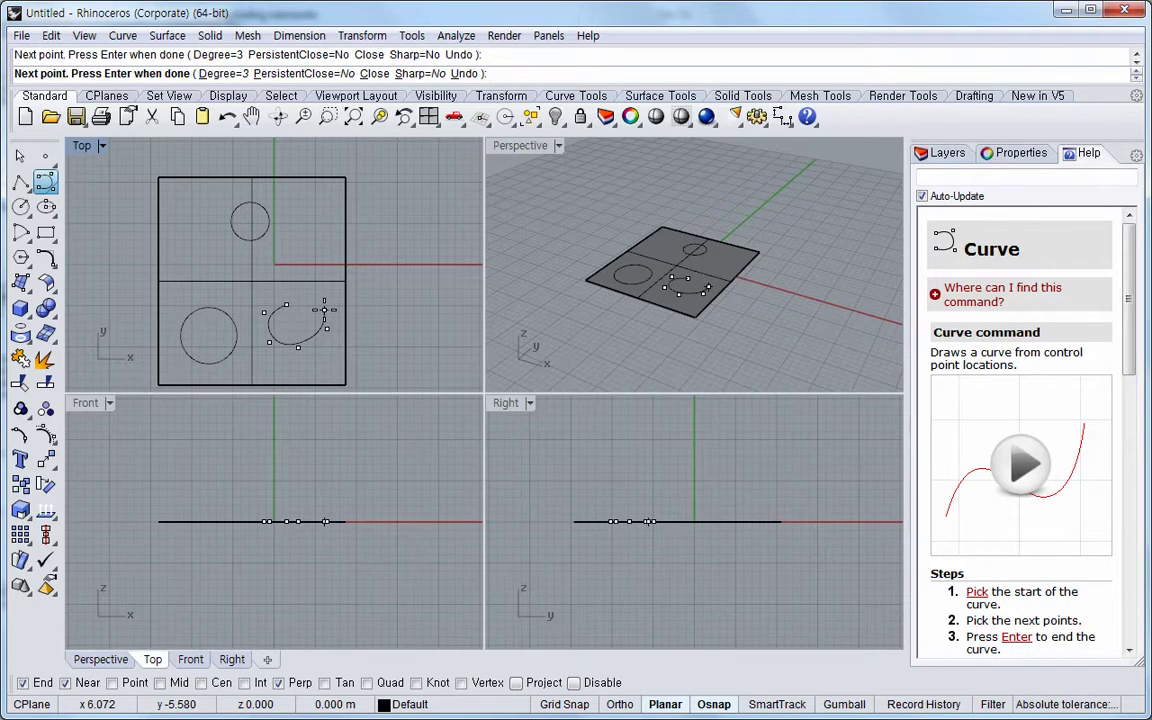
left_click(374, 74)
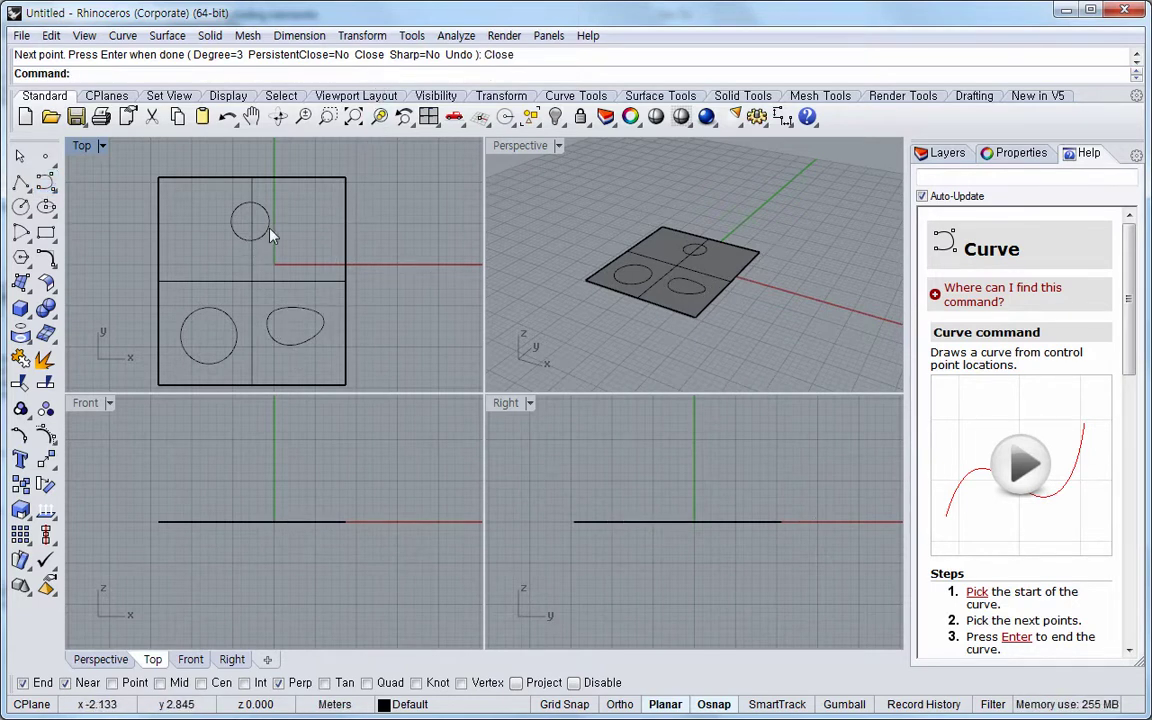
left_click(293, 316)
key("Delete")
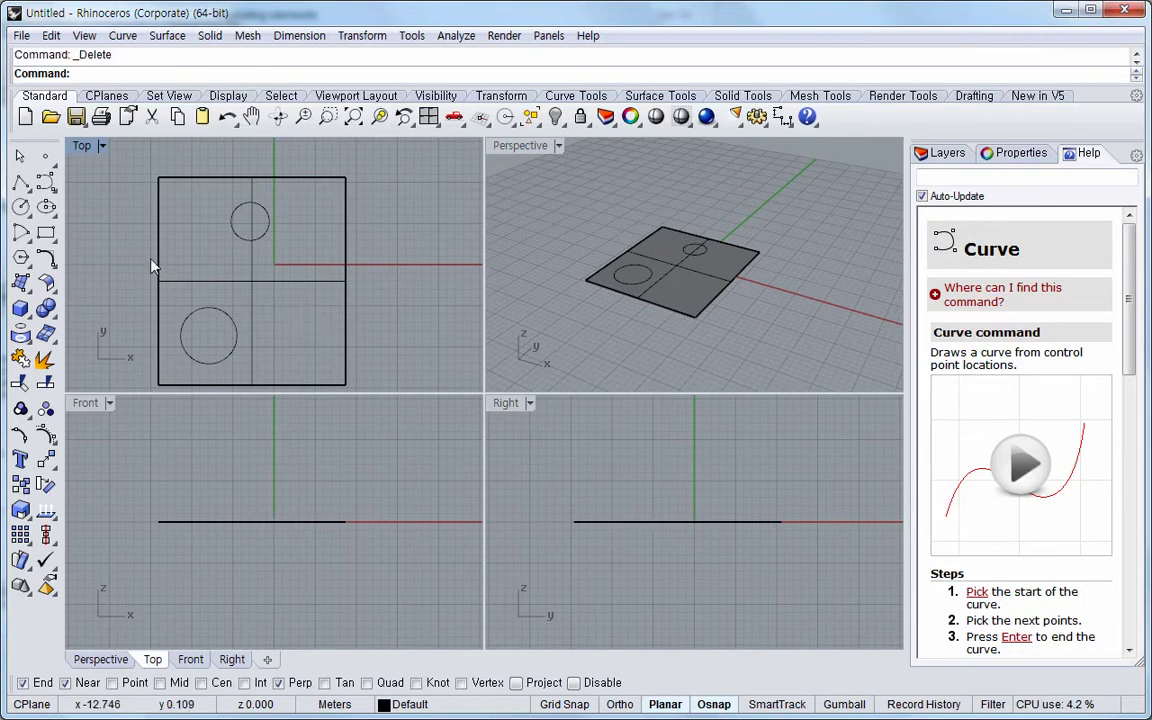
Step: Draw a small rounded rectangle with arc corners in the plane's lower-right quarter
left_click(47, 234)
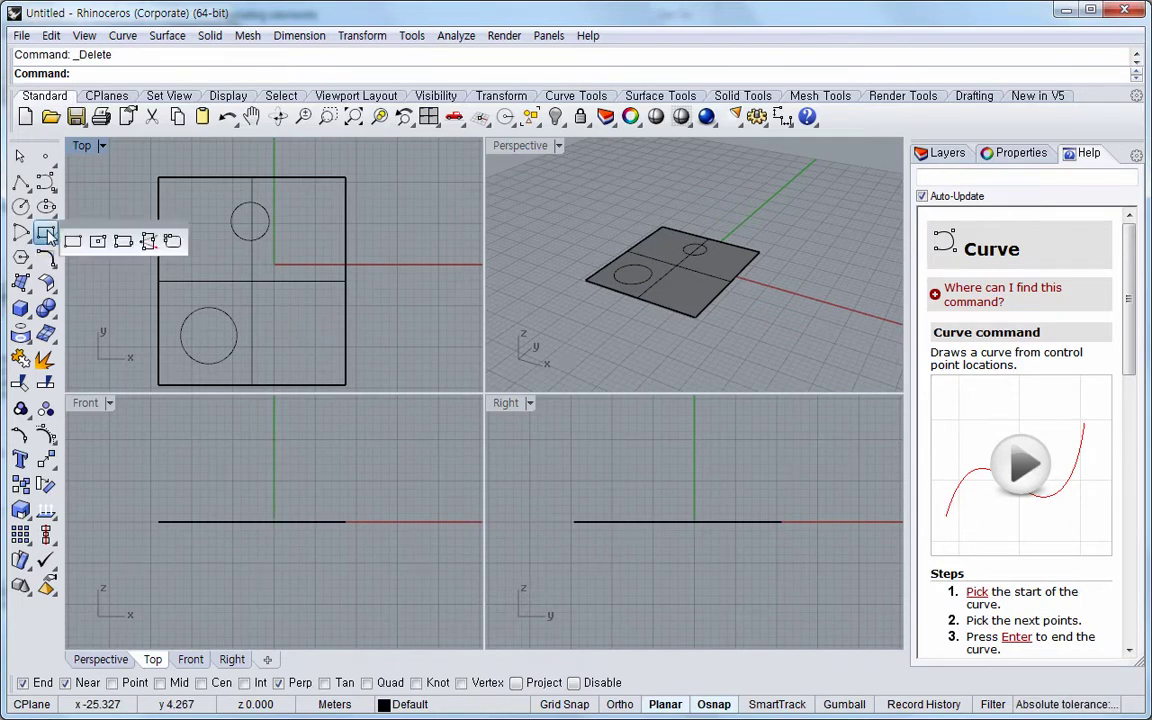
left_click(172, 241)
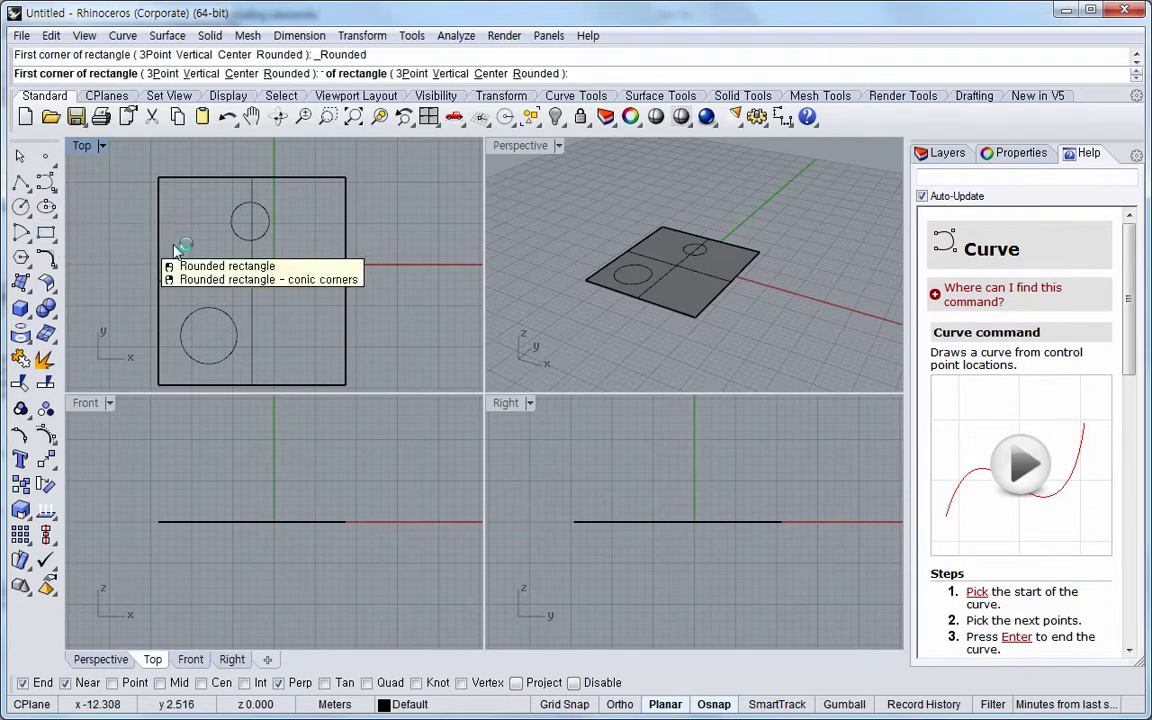
left_click(280, 315)
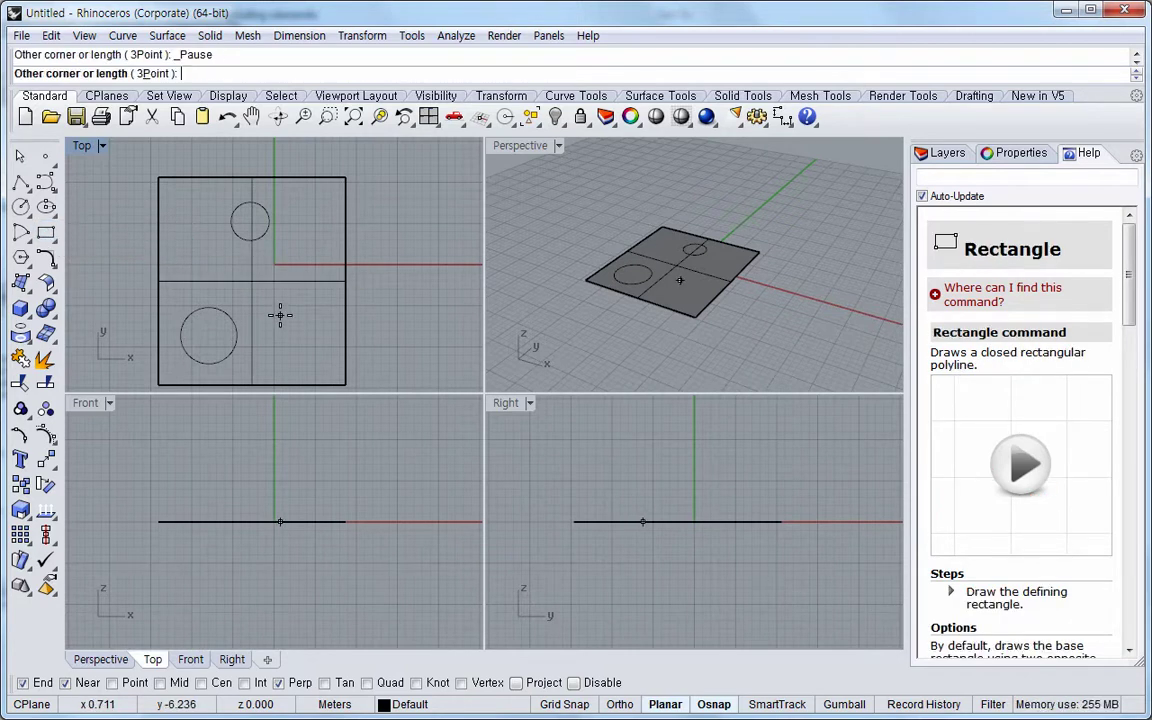
left_click(325, 348)
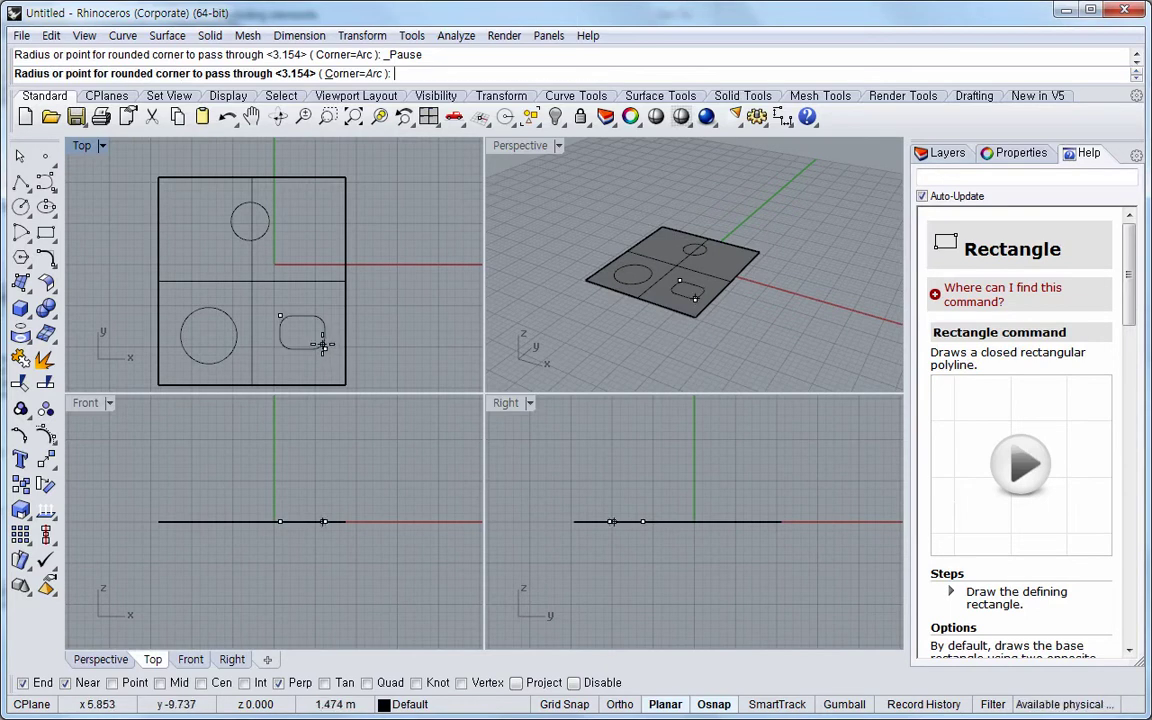
left_click(323, 345)
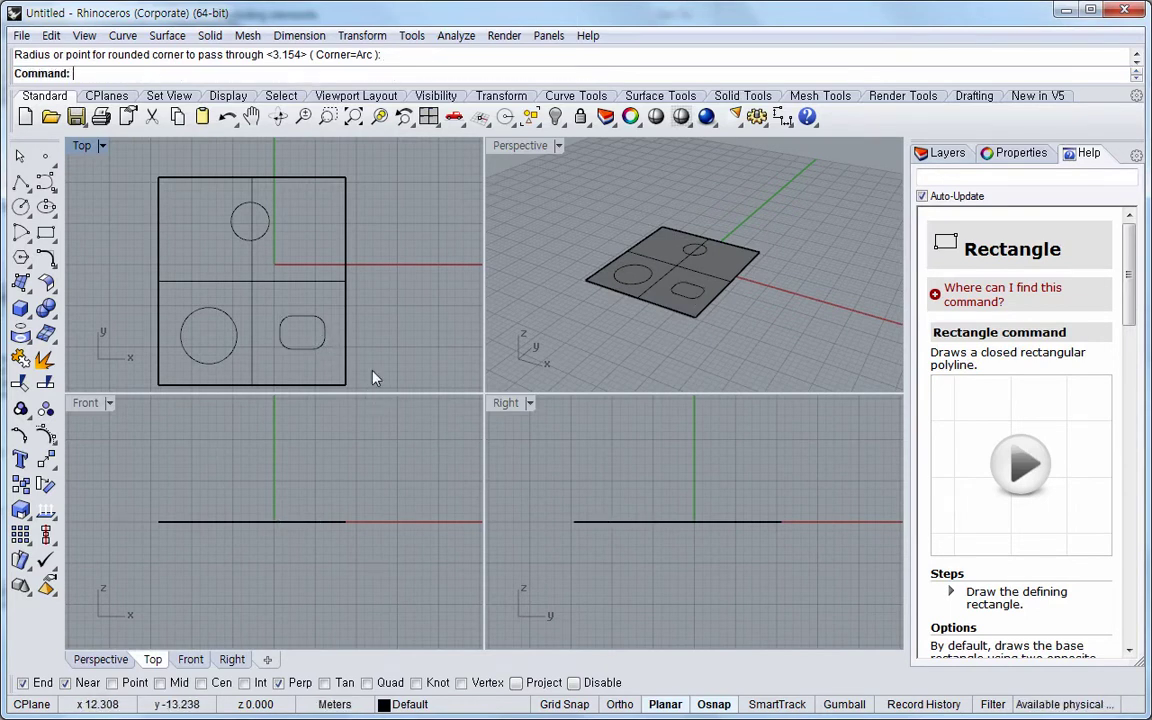
Step: Draw a single-segment polyline diagonally across the plane's upper-right corner, with both ends outside the plane
left_click(20, 181)
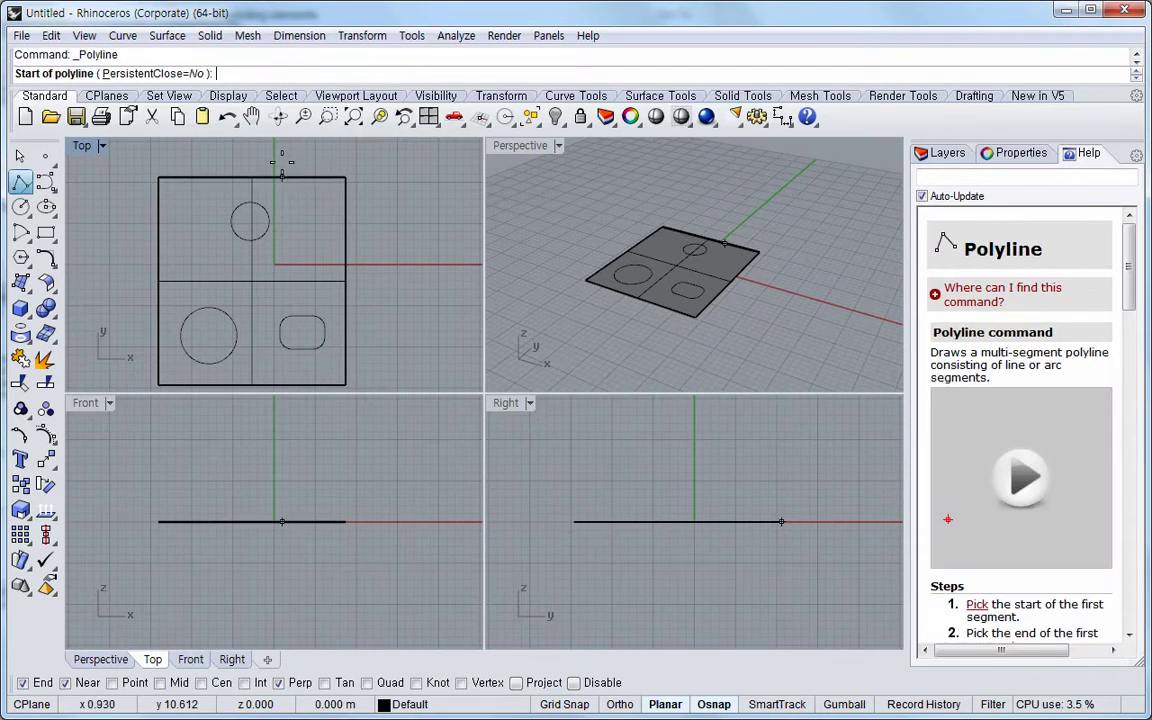
left_click(274, 159)
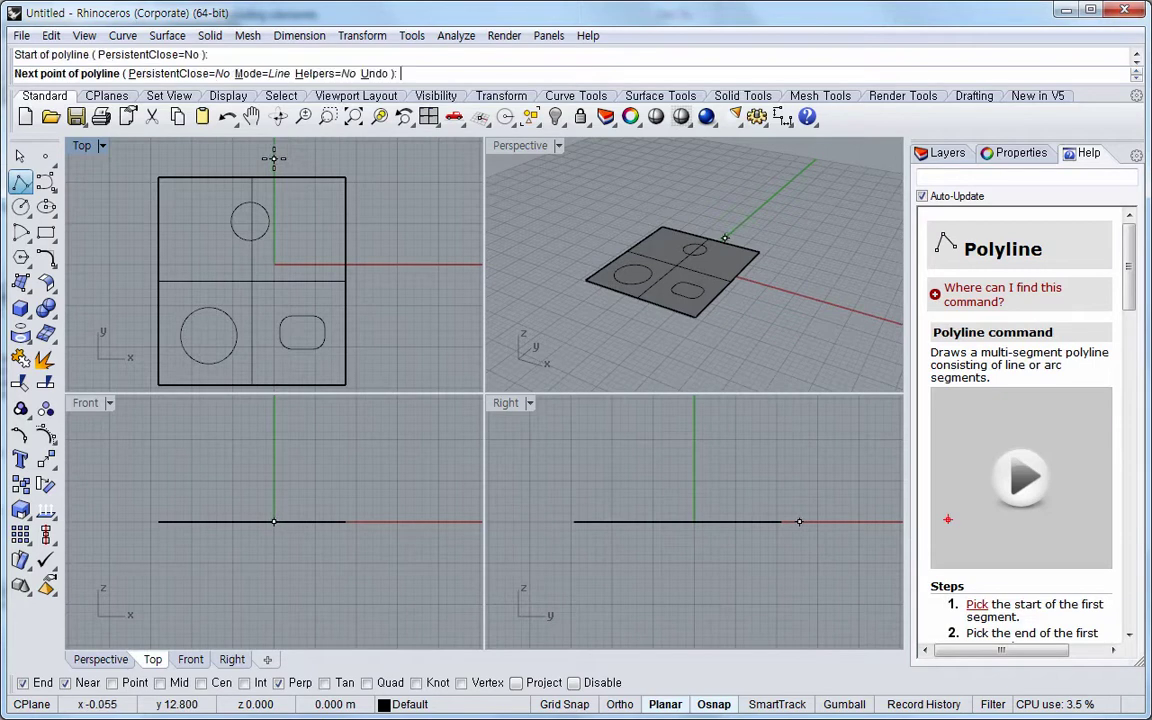
left_click(387, 283)
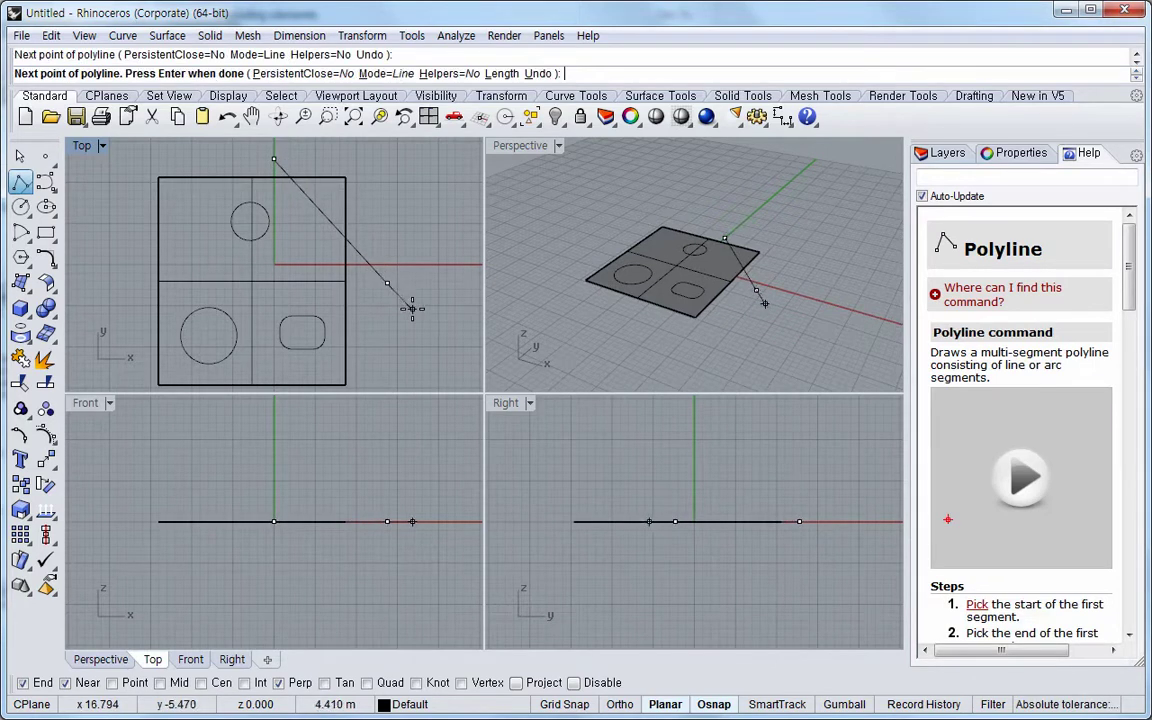
key("Return")
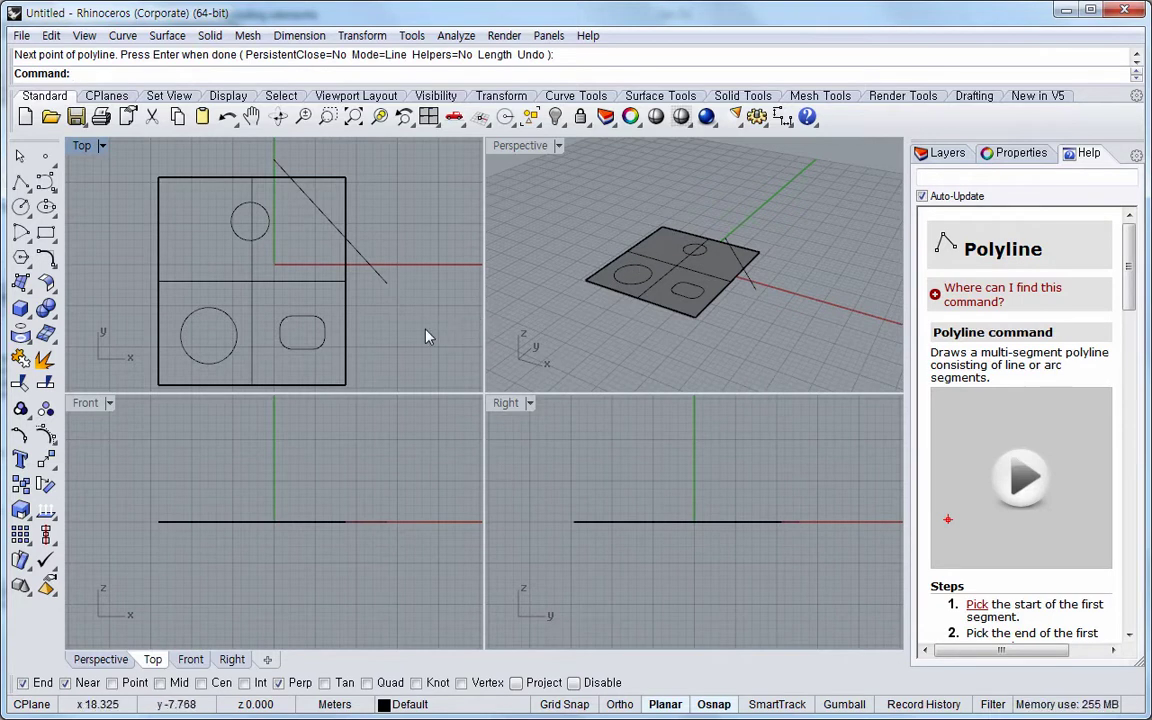
Step: Trim the areas inside the two circles and the rounded rectangle out of the plane, using all objects as cutting objects
double_click(81, 145)
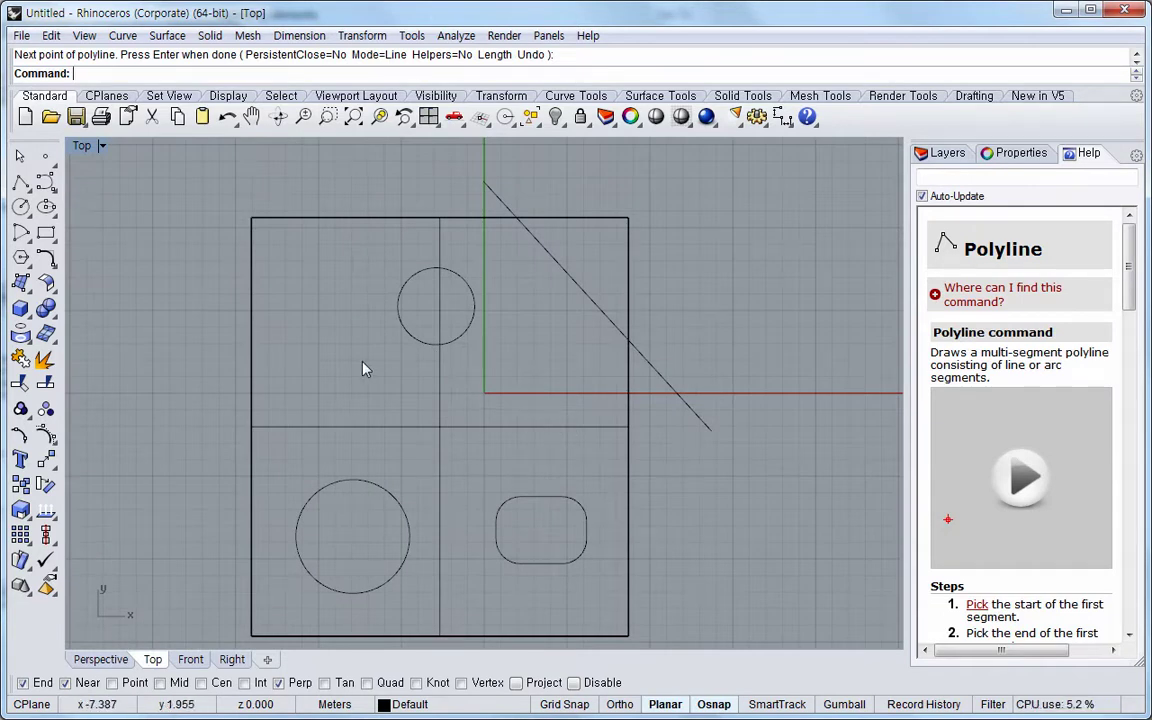
left_click(21, 384)
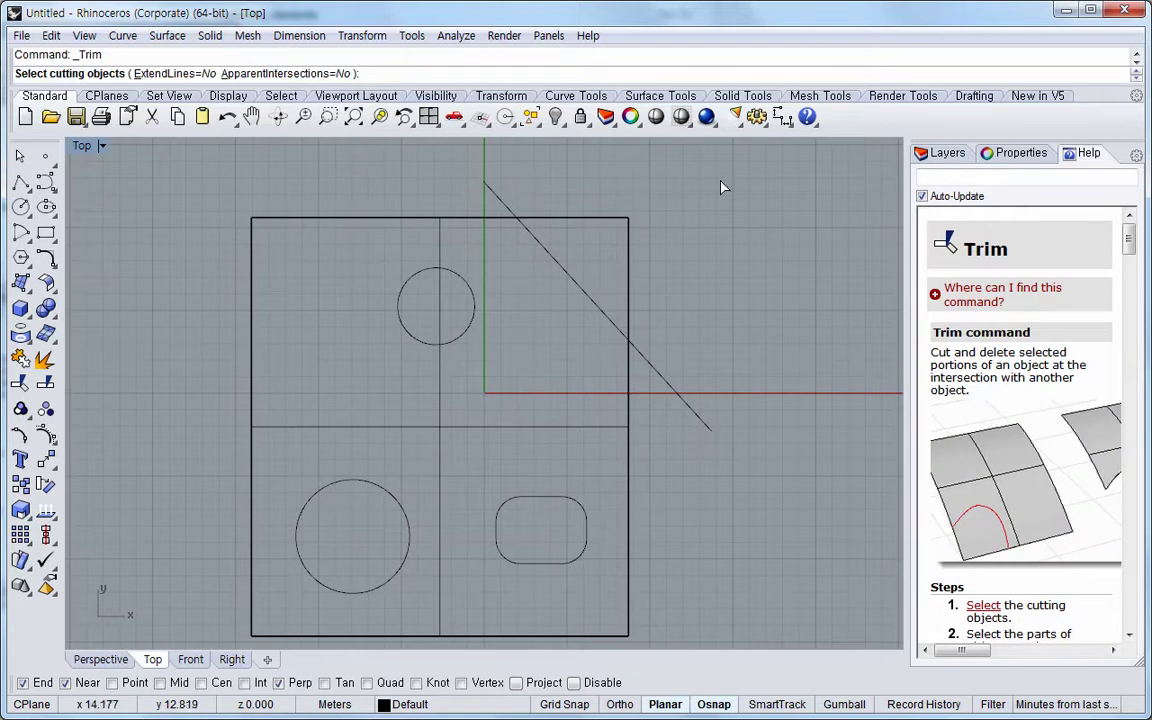
left_click_drag(650, 328, 462, 557)
left_click_drag(262, 606, 255, 606)
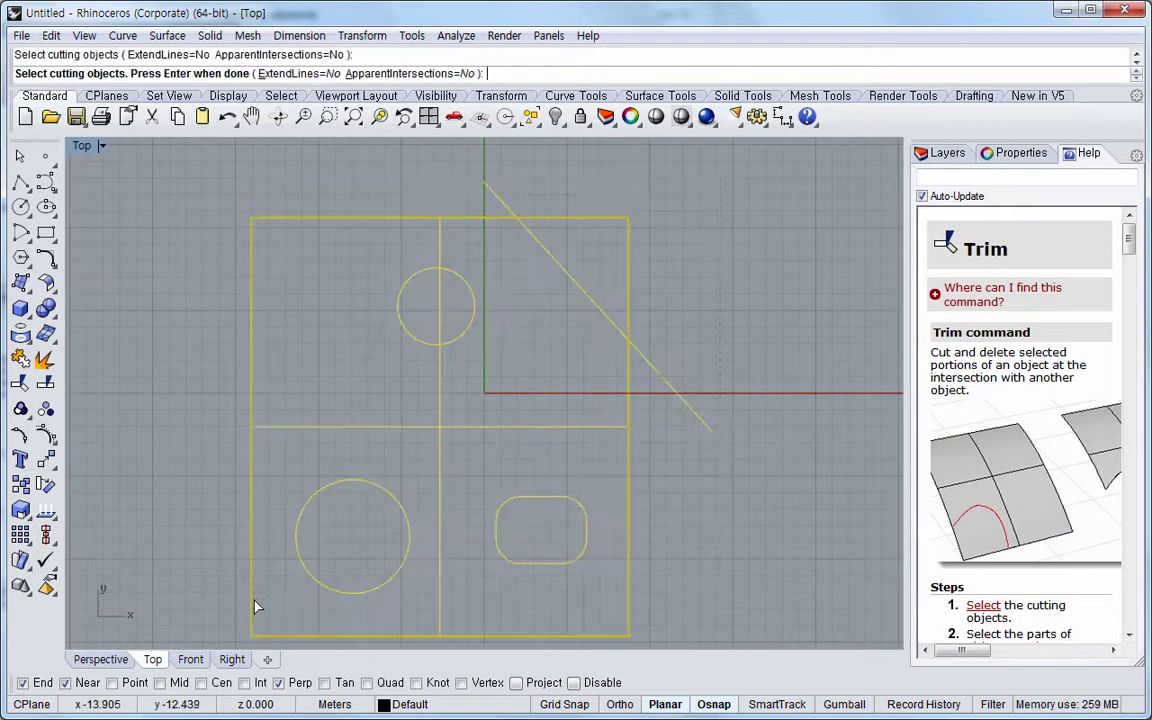
key("Return")
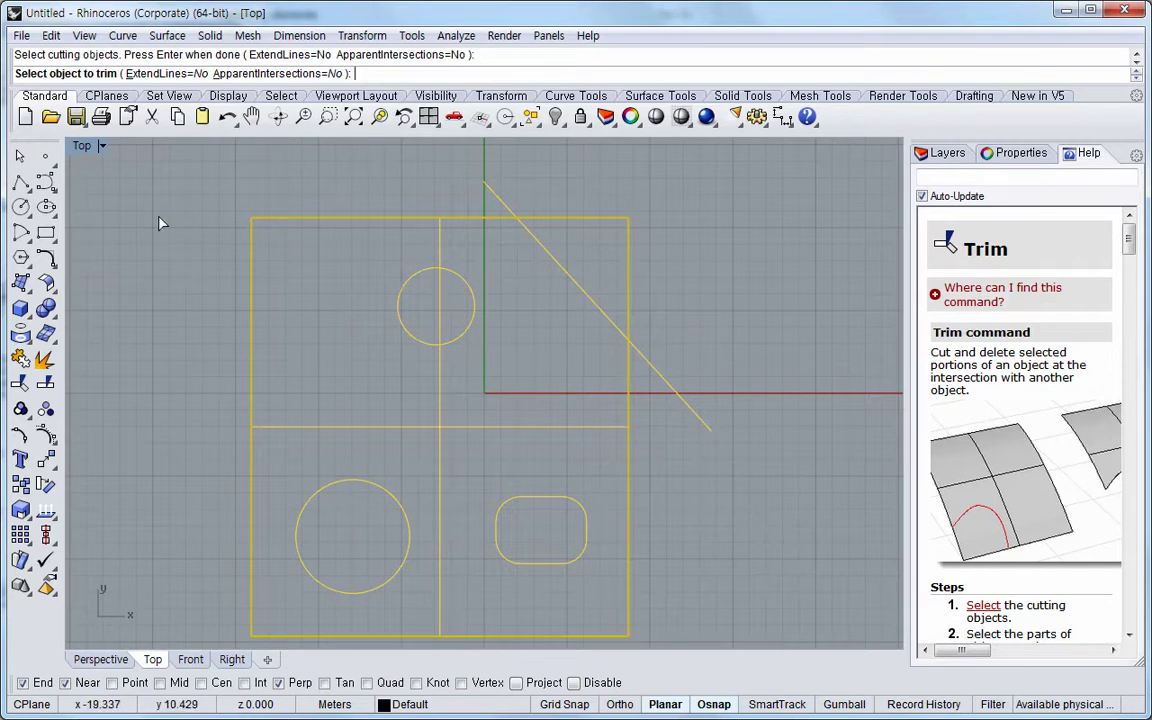
double_click(84, 146)
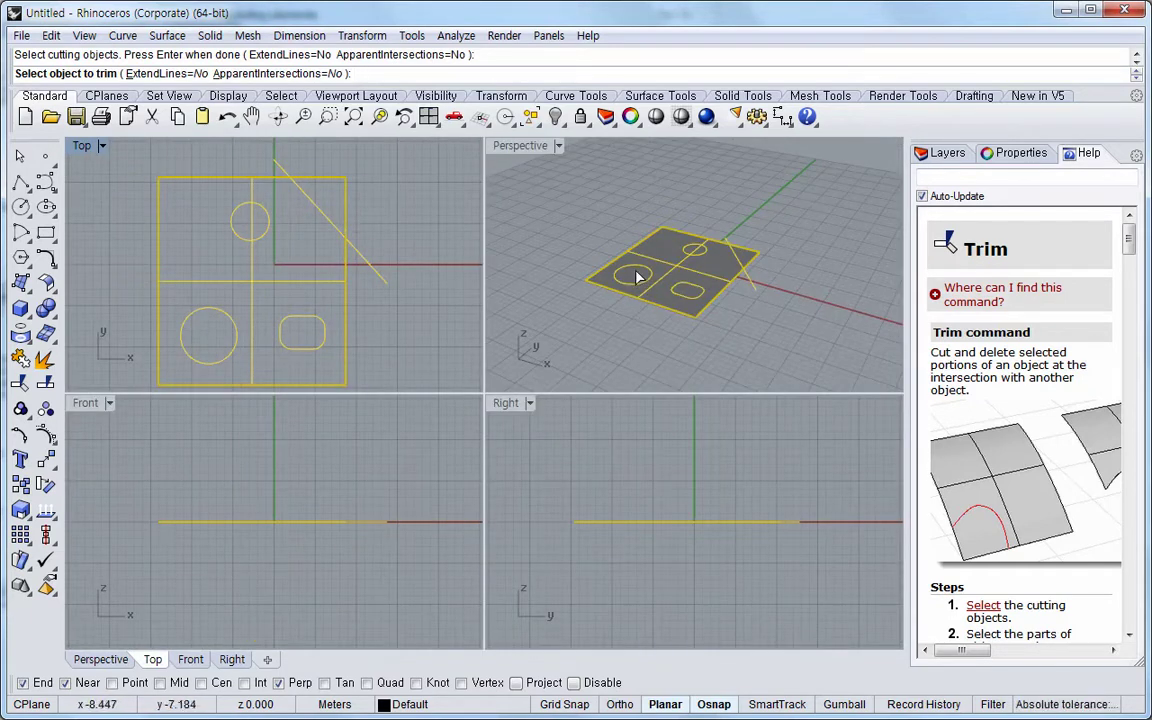
right_click(615, 308)
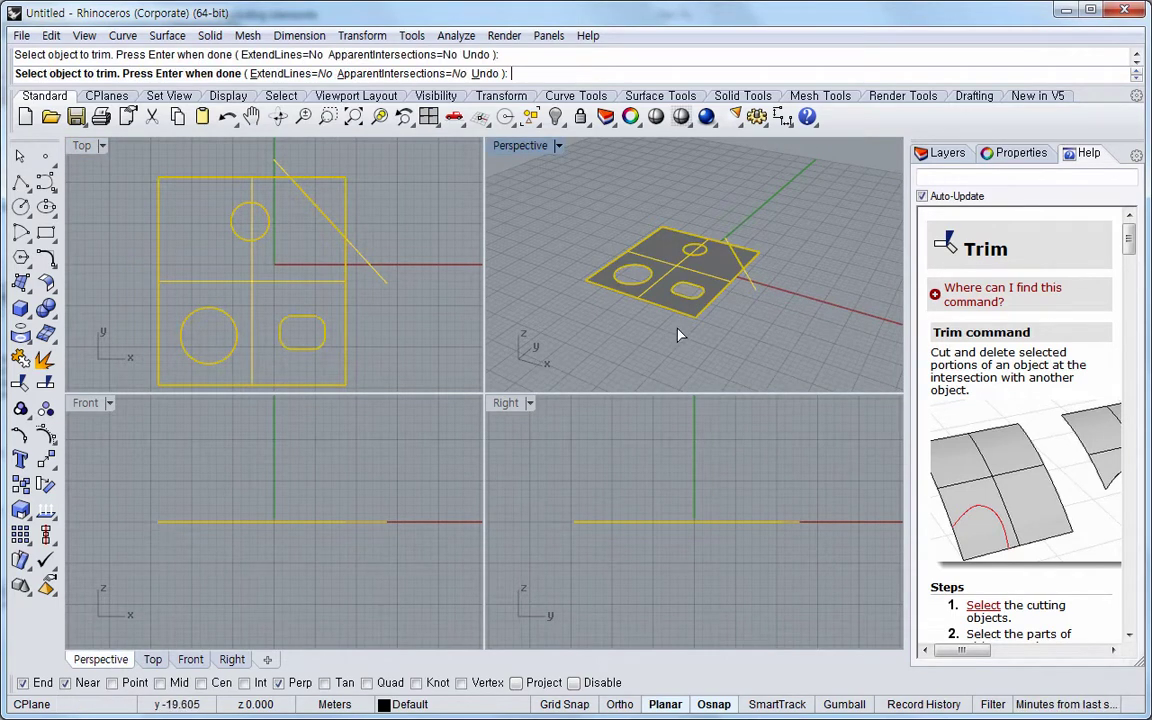
left_click(693, 250)
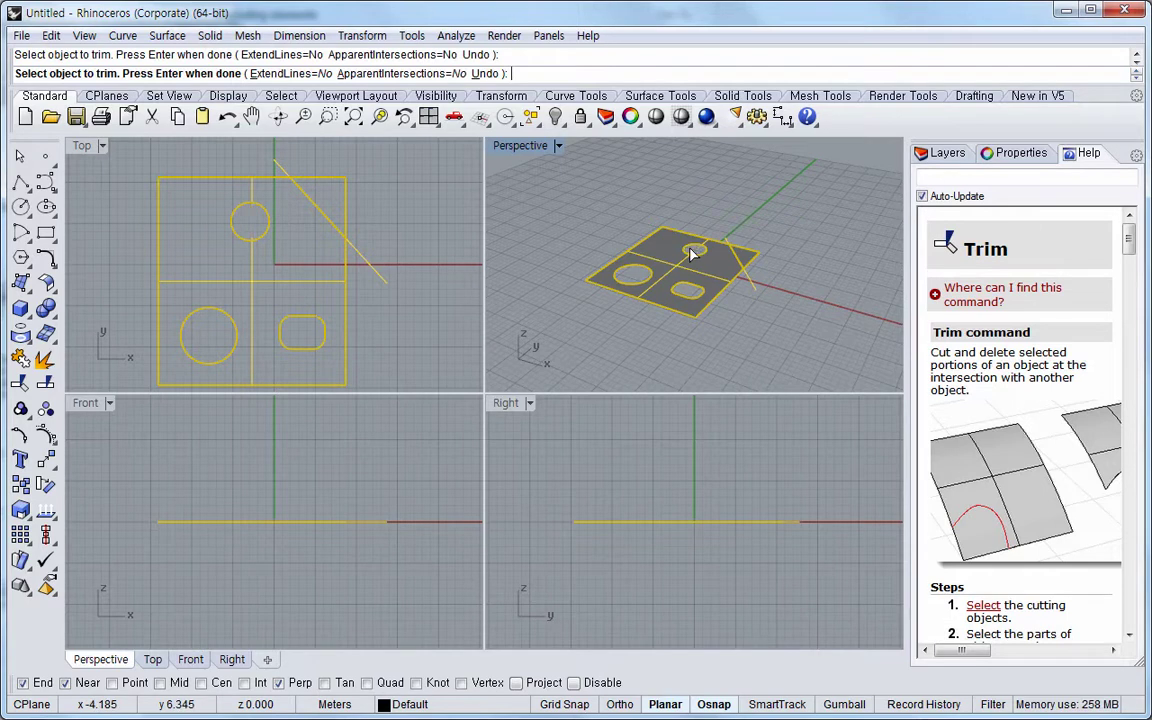
Step: Trim off the plane's corner outside the diagonal line and finish trimming
scroll(779, 323, "up", 2)
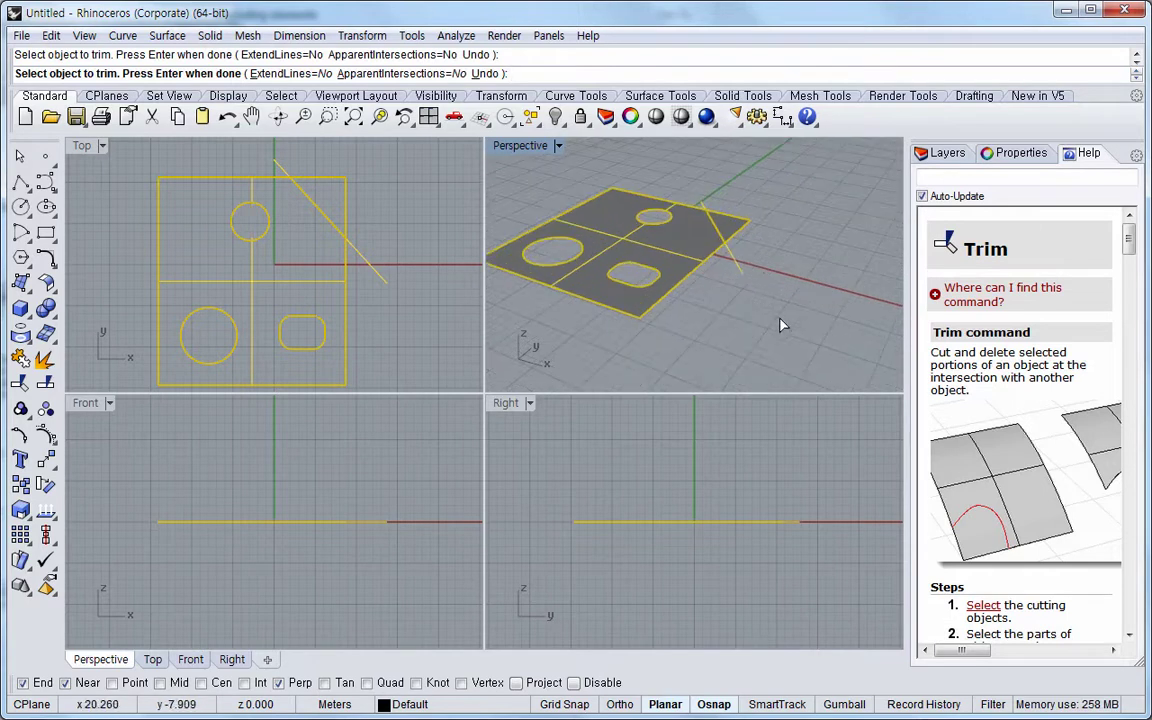
left_click(728, 228)
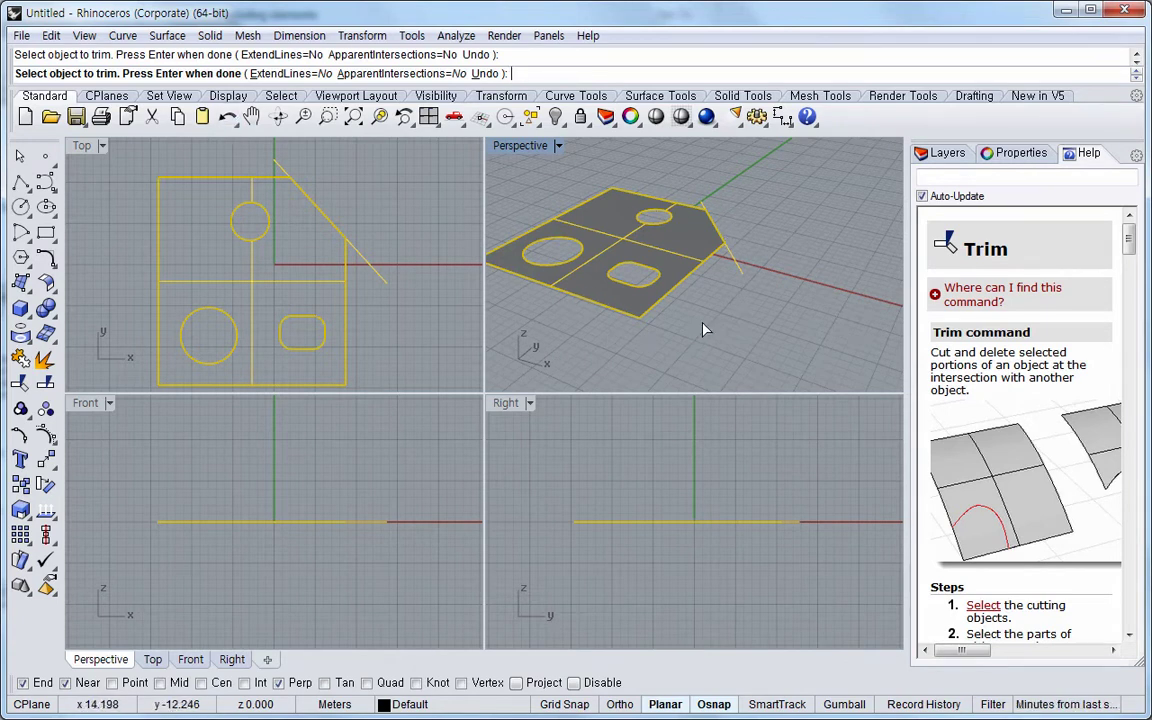
key("Return")
Step: Examine the trimmed plane and its openings in a maximized Perspective view fitted to the model's extents
double_click(522, 148)
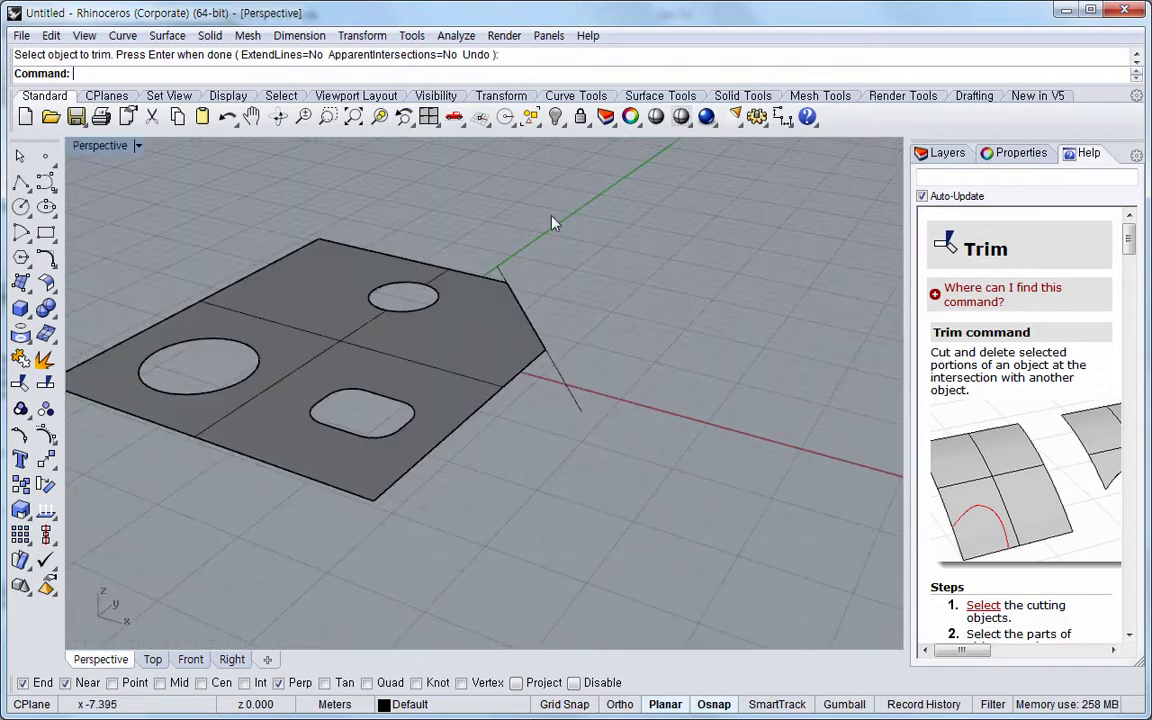
mouse_move(549, 463)
right_mouse_down()
mouse_move(589, 453)
mouse_move(560, 468)
right_mouse_up()
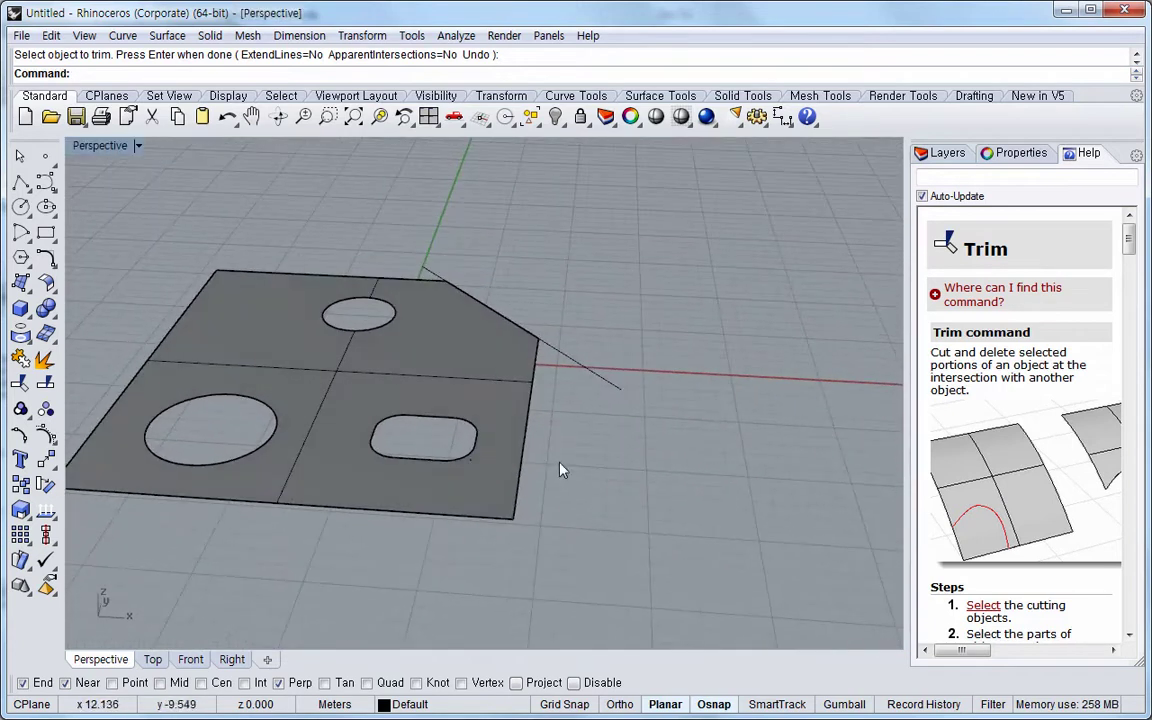
left_click(453, 461)
key("Escape")
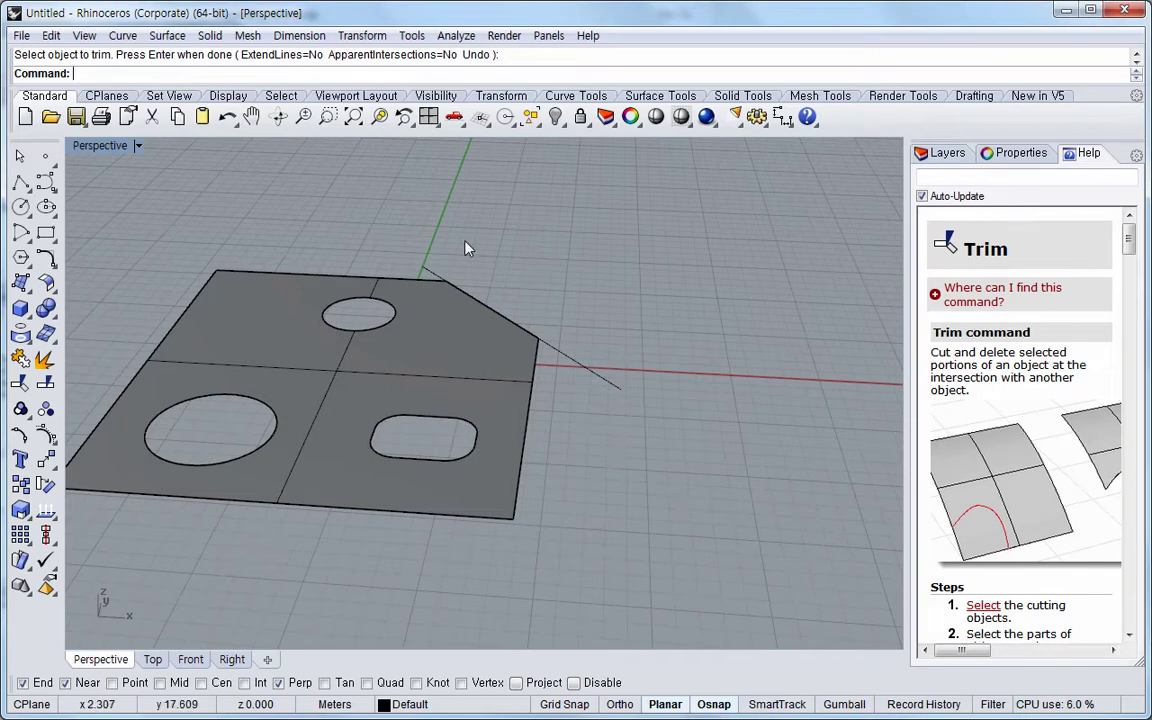
left_click(353, 117)
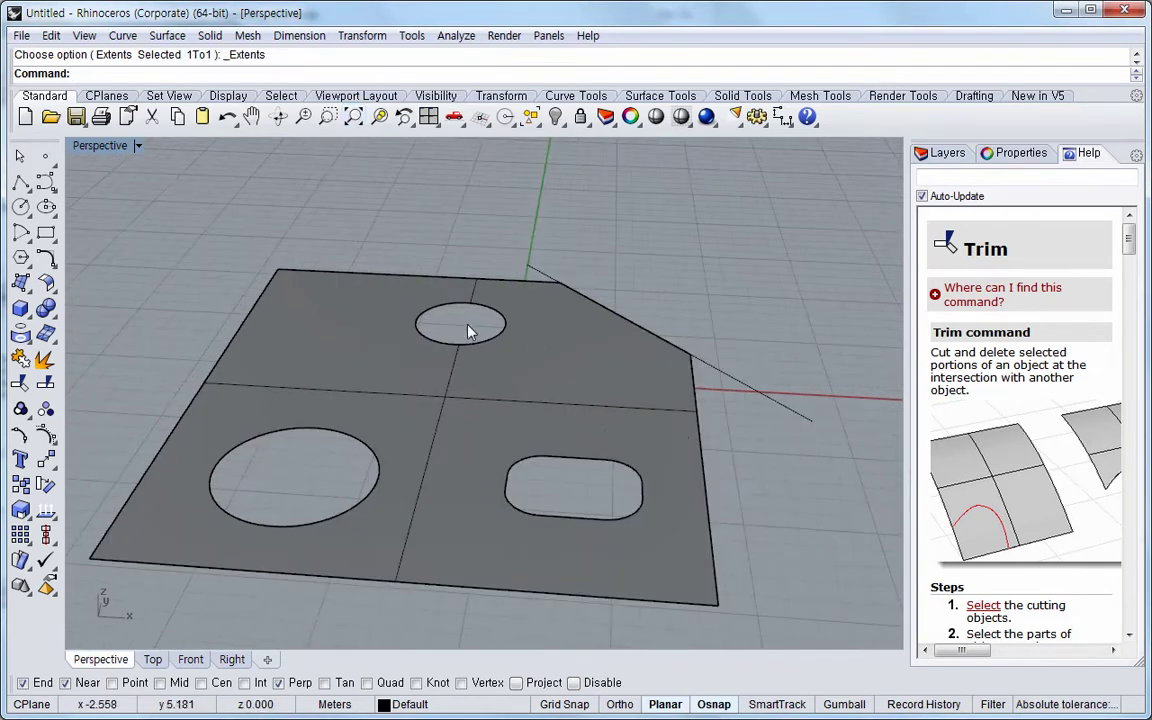
Step: Select all curves in the model and hide them so only the trimmed surface is displayed
left_click(51, 36)
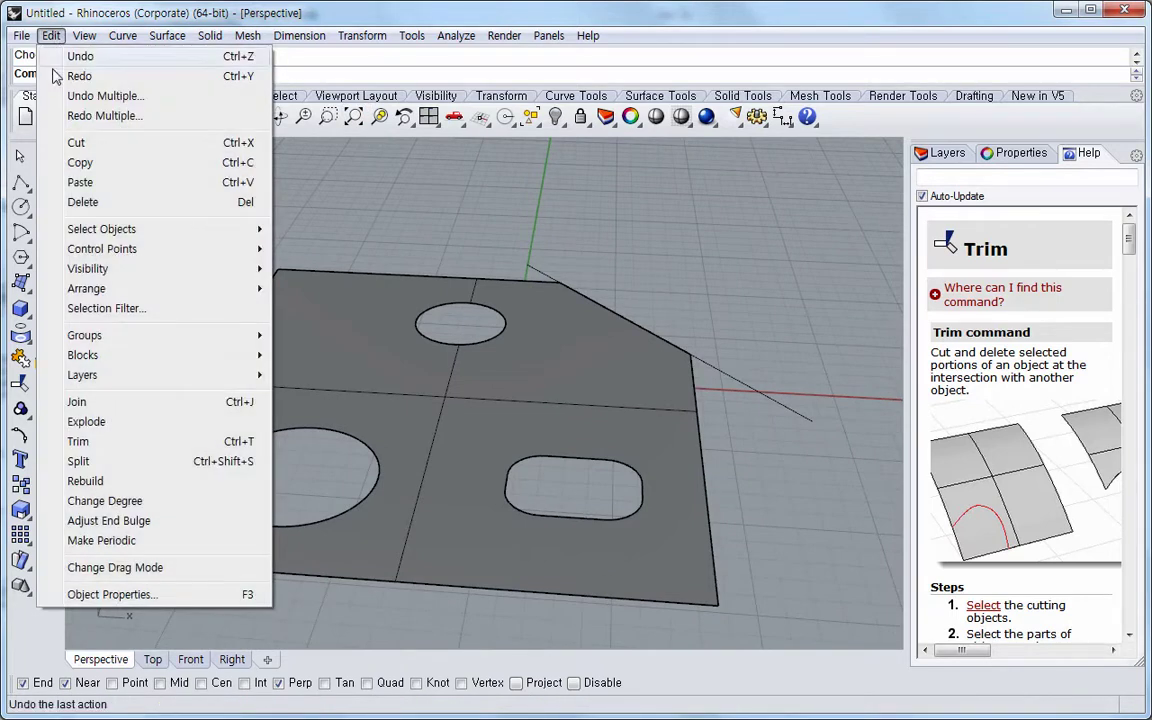
mouse_move(88, 229)
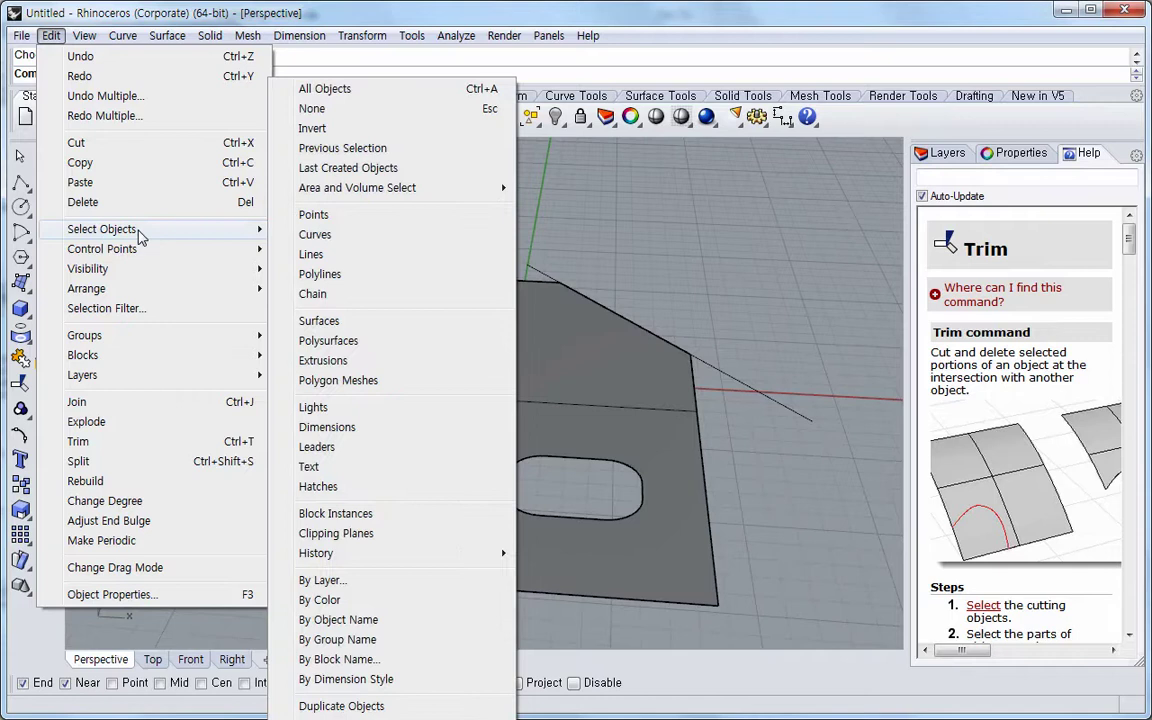
left_click(303, 236)
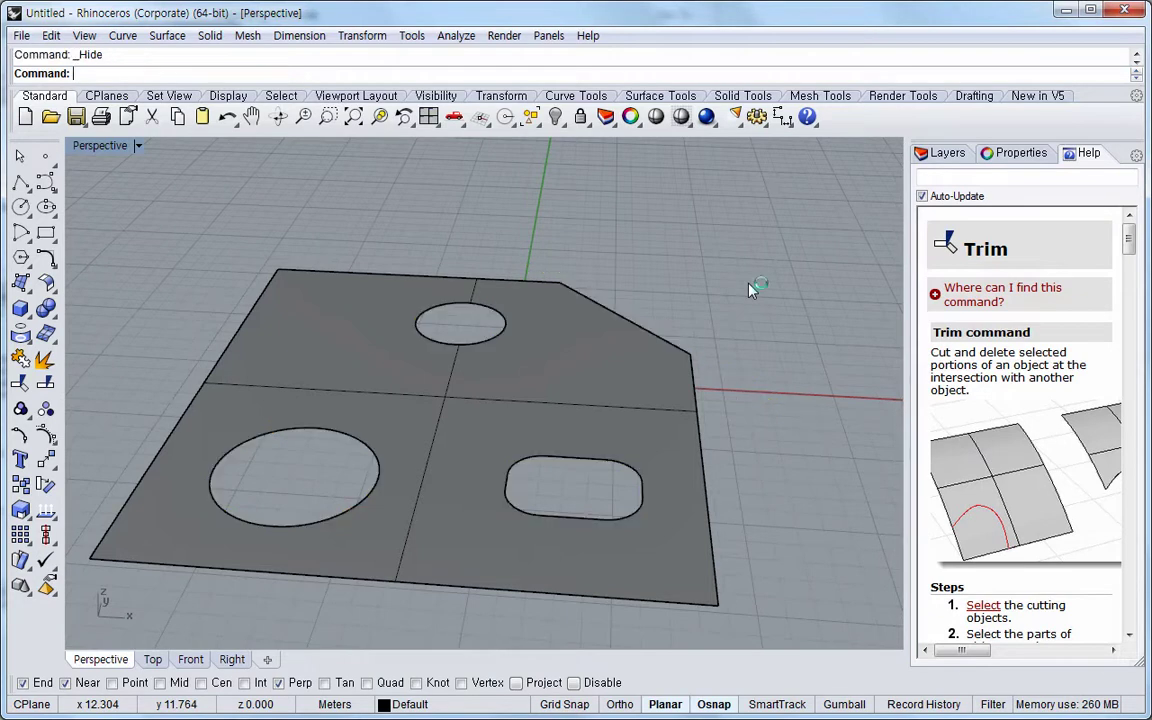
key("ctrl+h")
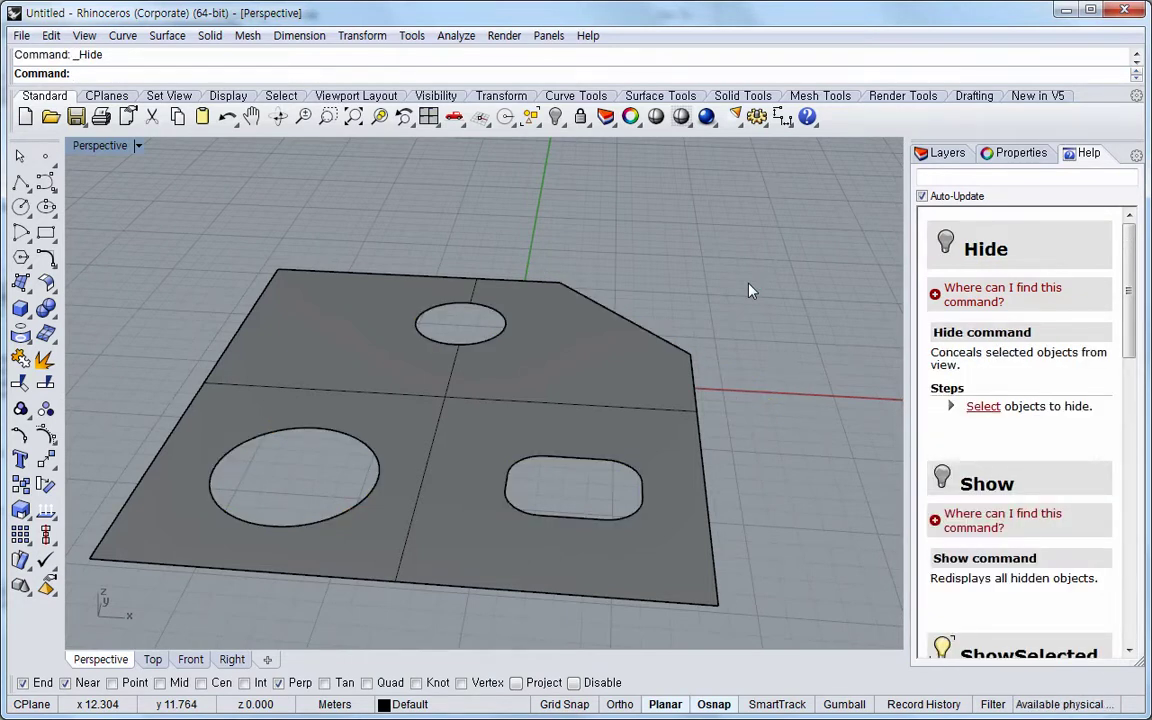
Step: Select the trimmed surface to check its outline and openings, and clear the selection
scroll(748, 334, "down", 1)
right_click_drag(783, 353, 836, 321)
left_click(630, 378)
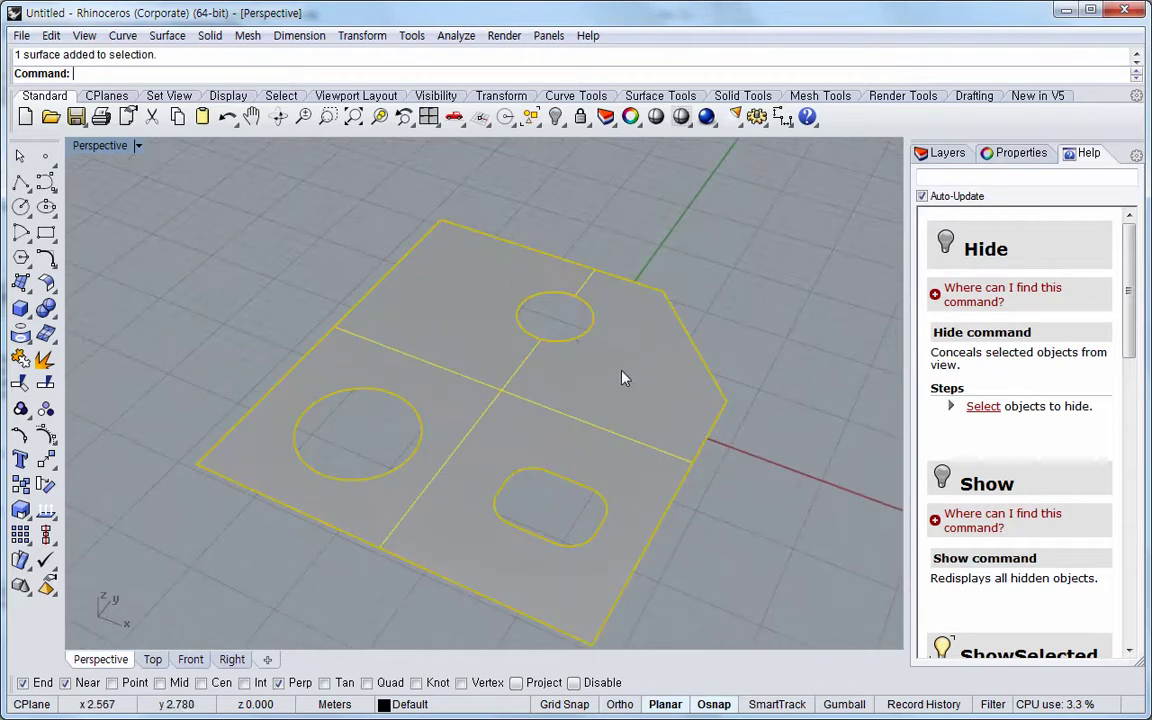
scroll(790, 380, "down", 2)
left_click(784, 324)
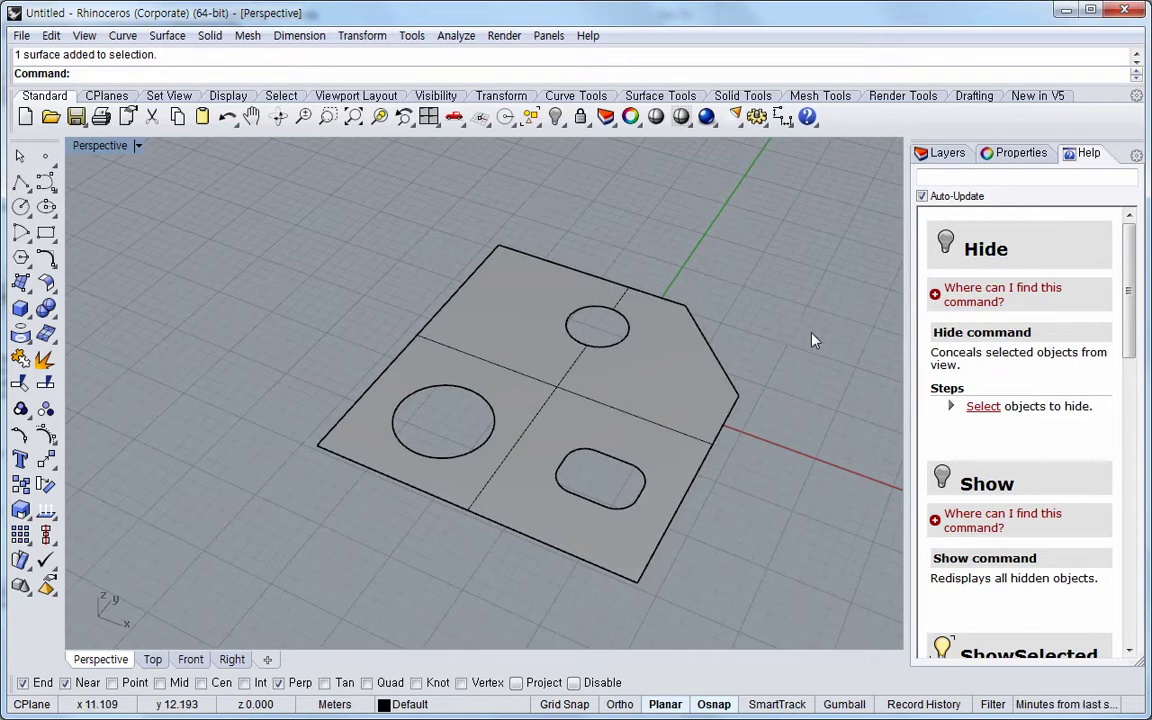
right_click_drag(814, 340, 735, 330, "shift")
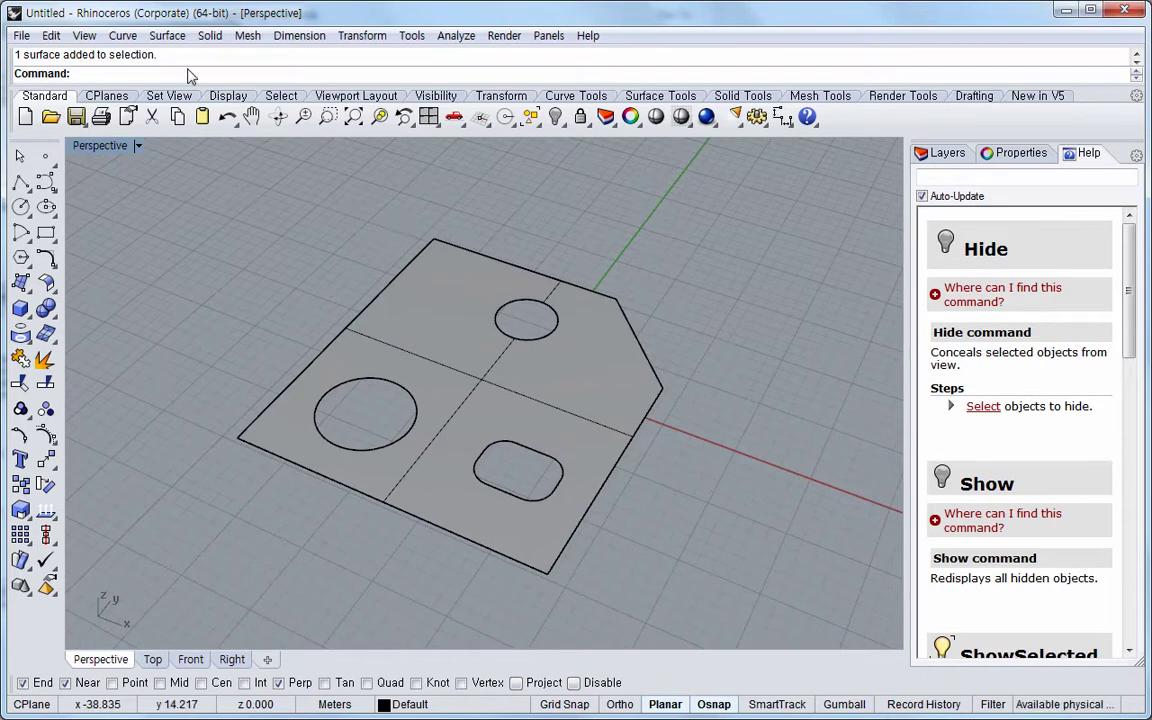
Step: Untrim the surface's diagonal corner edge with KeepTrimObjects=No and AllSimilar=Yes
left_click(174, 38)
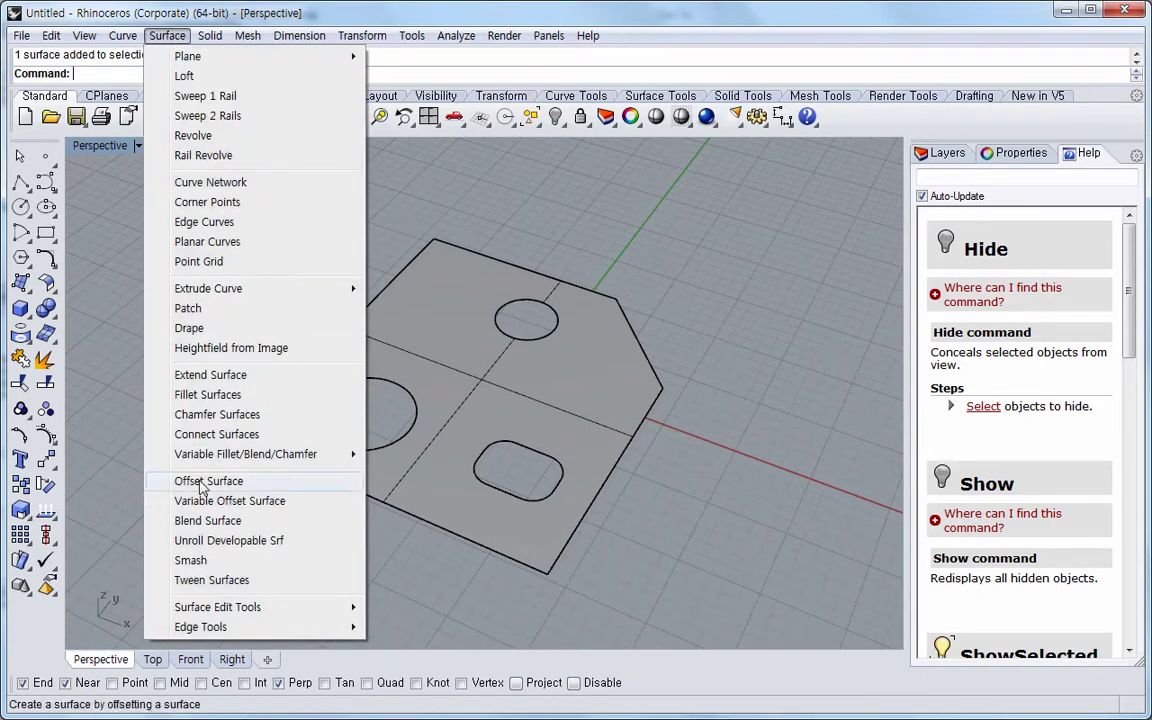
mouse_move(189, 612)
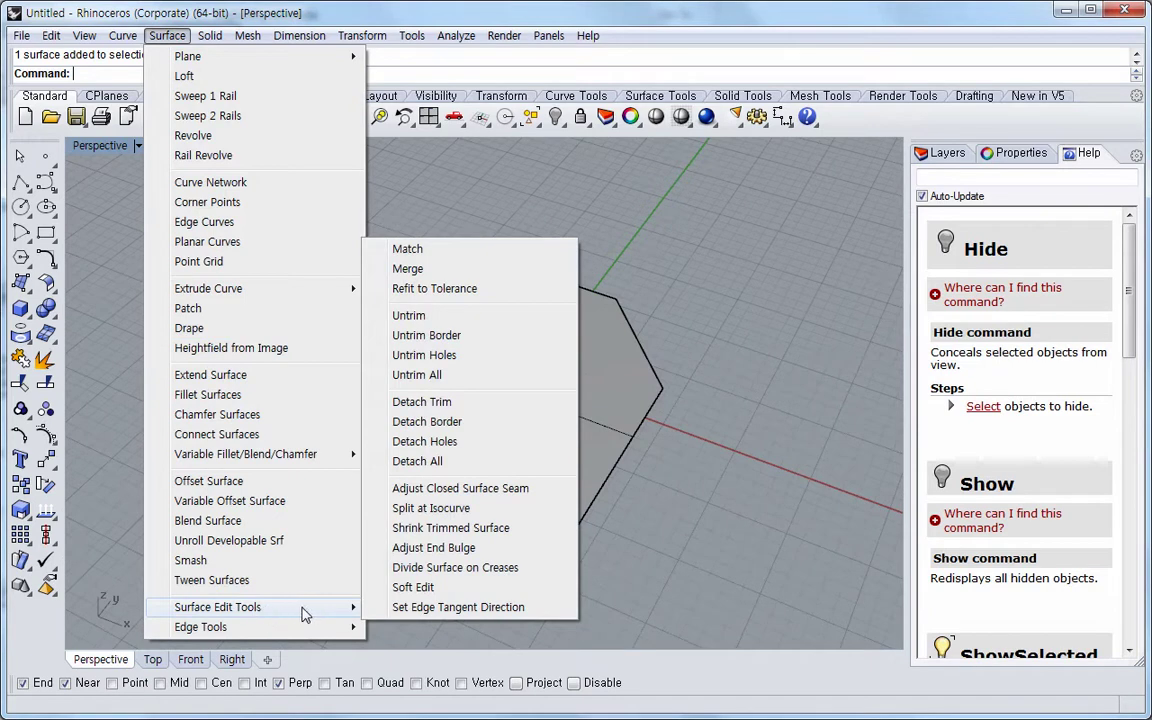
left_click(430, 316)
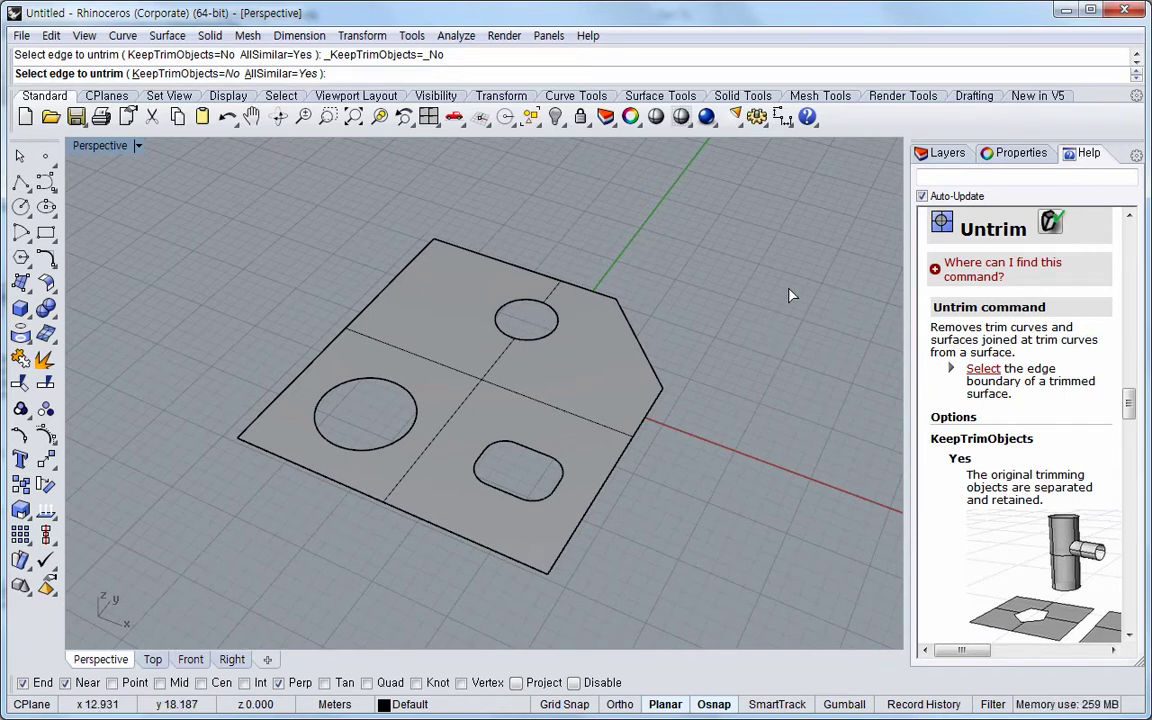
left_click(643, 352)
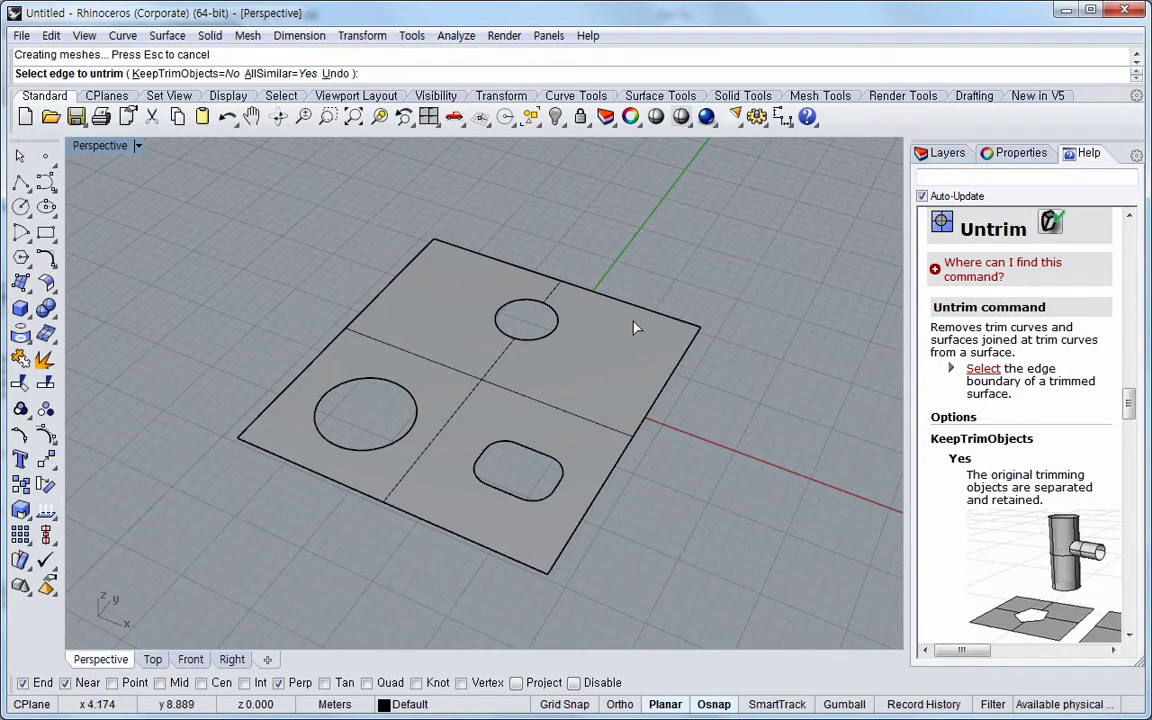
Step: Untrim all the holes together from the rounded rectangle's edge and again from the small circle's edge, undoing each attempt
left_click(546, 464)
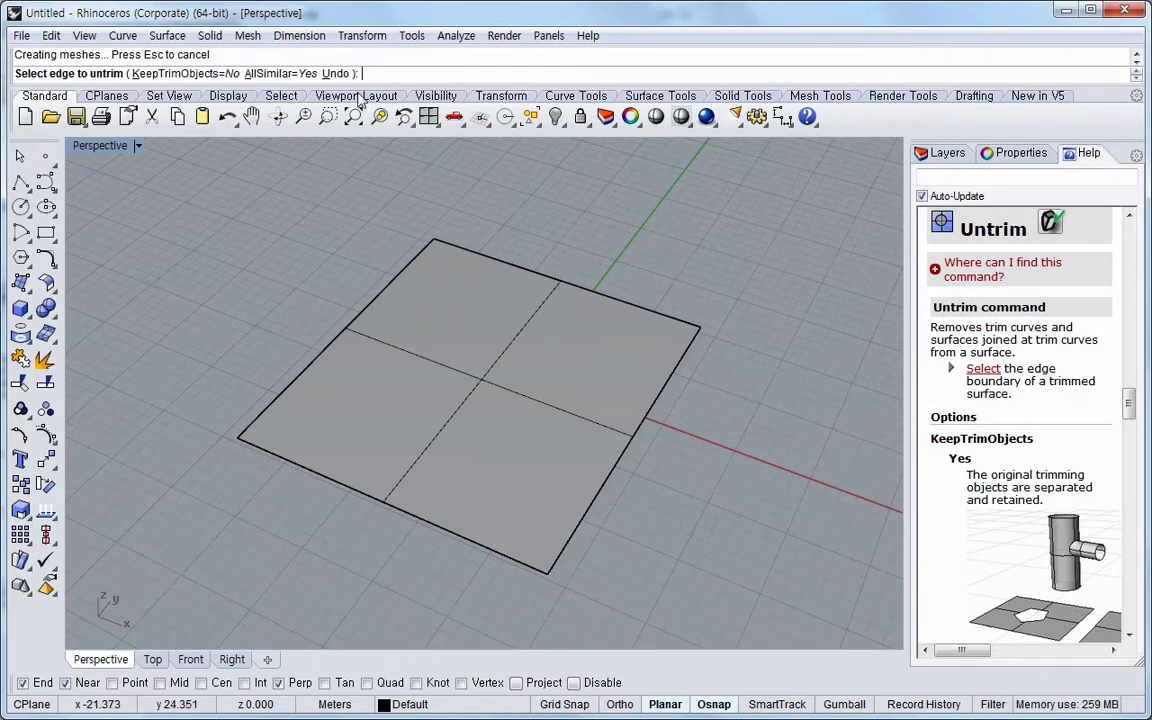
left_click(336, 74)
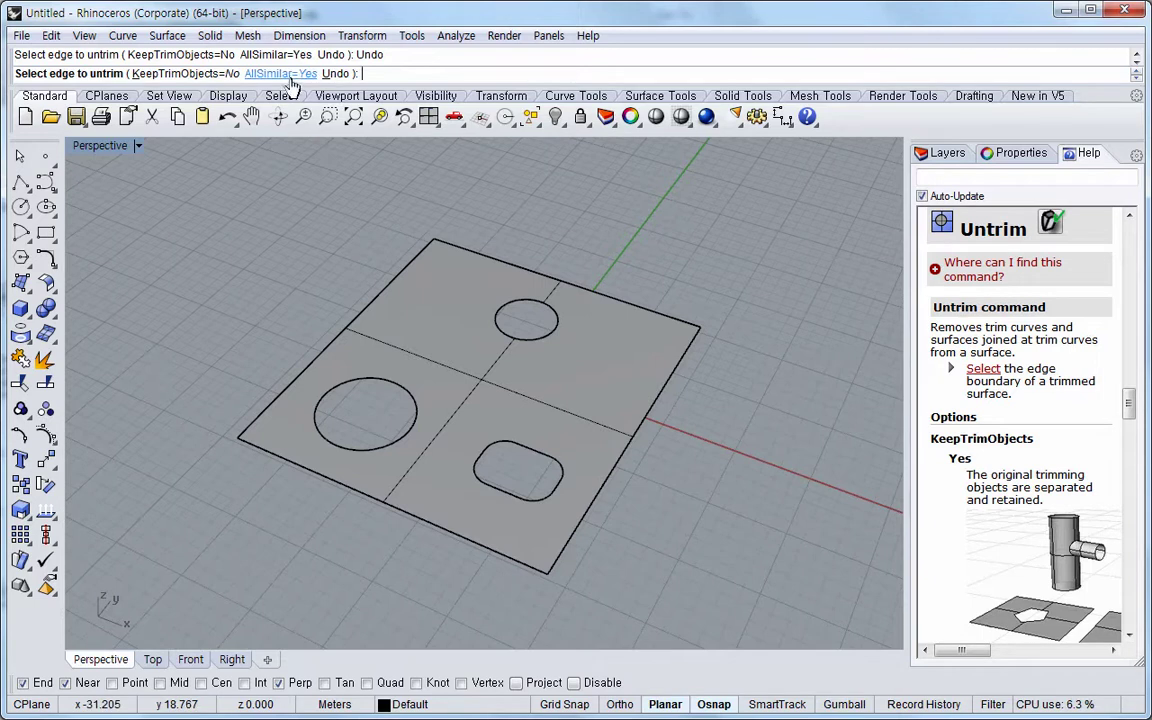
left_click(517, 309)
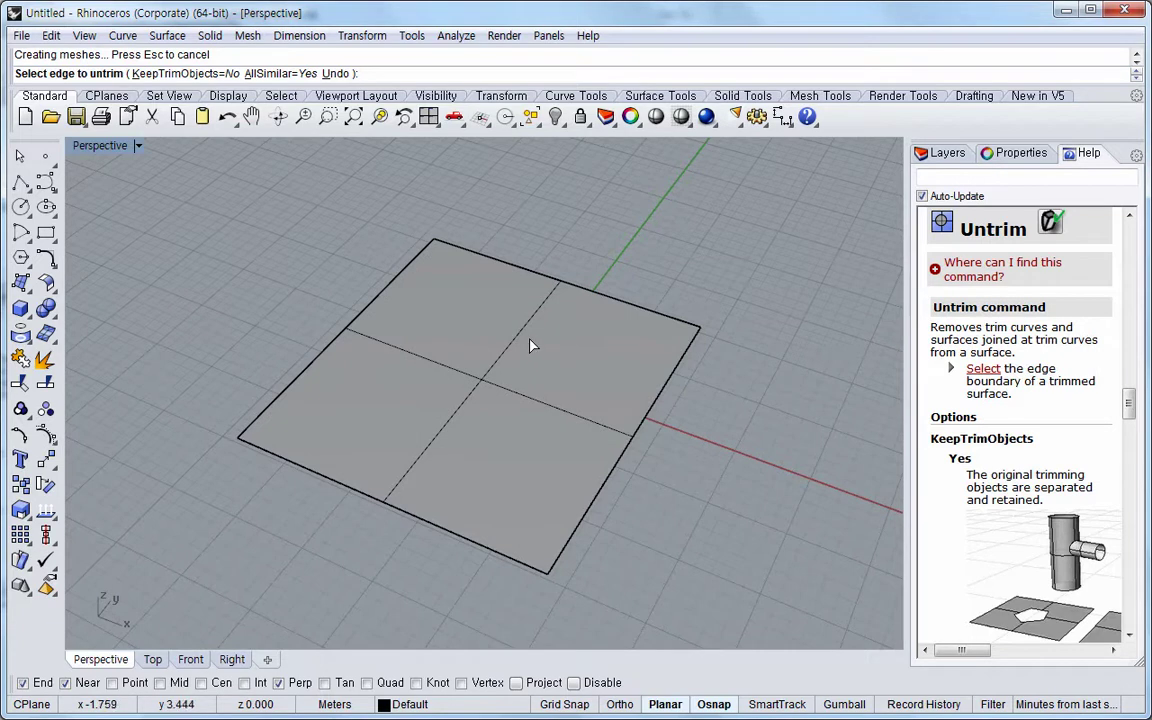
key("ctrl+z")
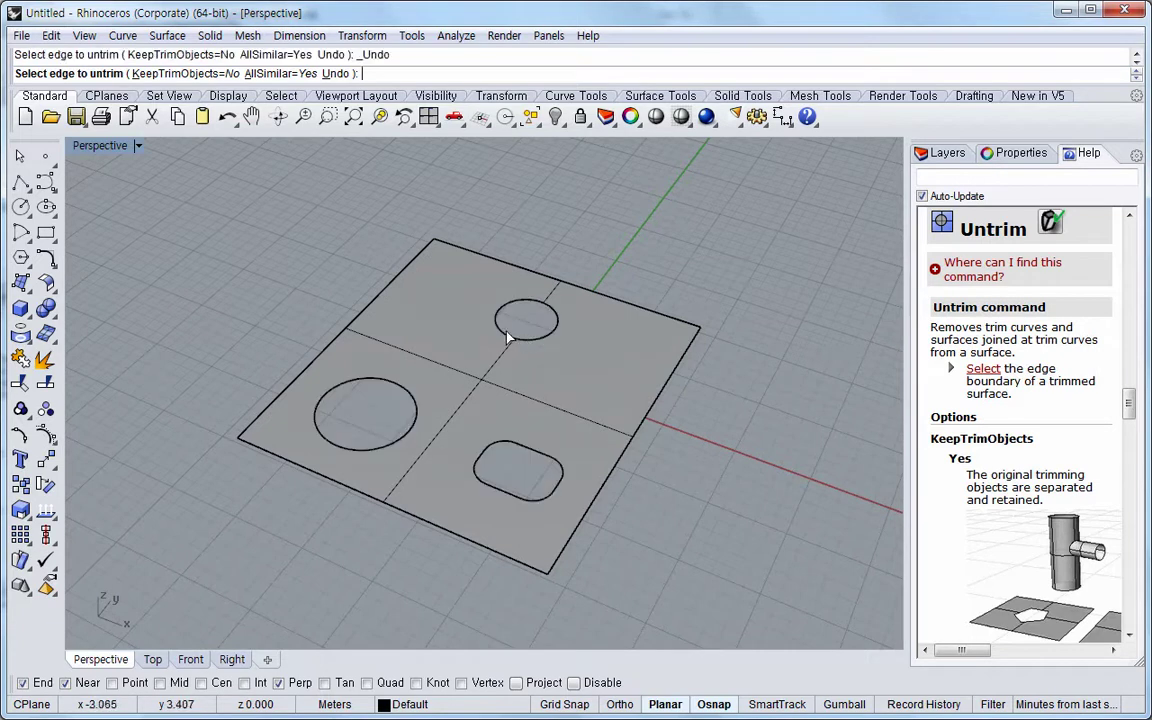
Step: Set AllSimilar to No, untrim the rounded-rectangular and large circular holes individually, and undo the large circle's untrim
left_click(276, 74)
left_click(503, 453)
left_click(416, 425)
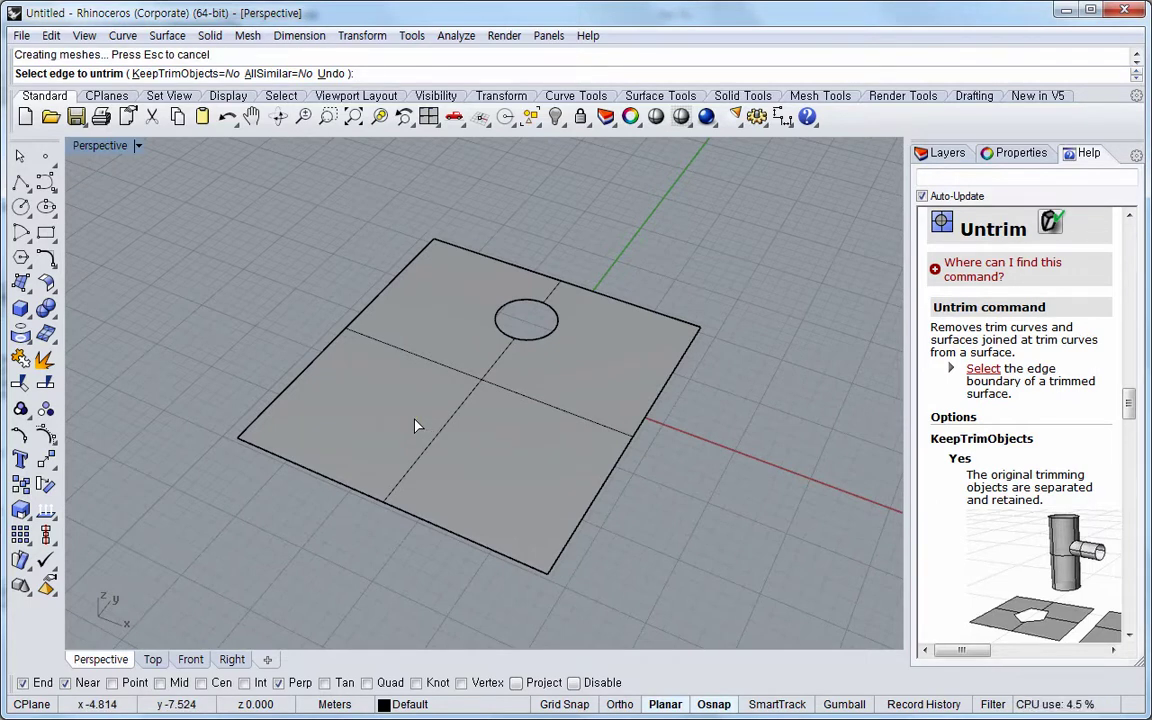
left_click(333, 73)
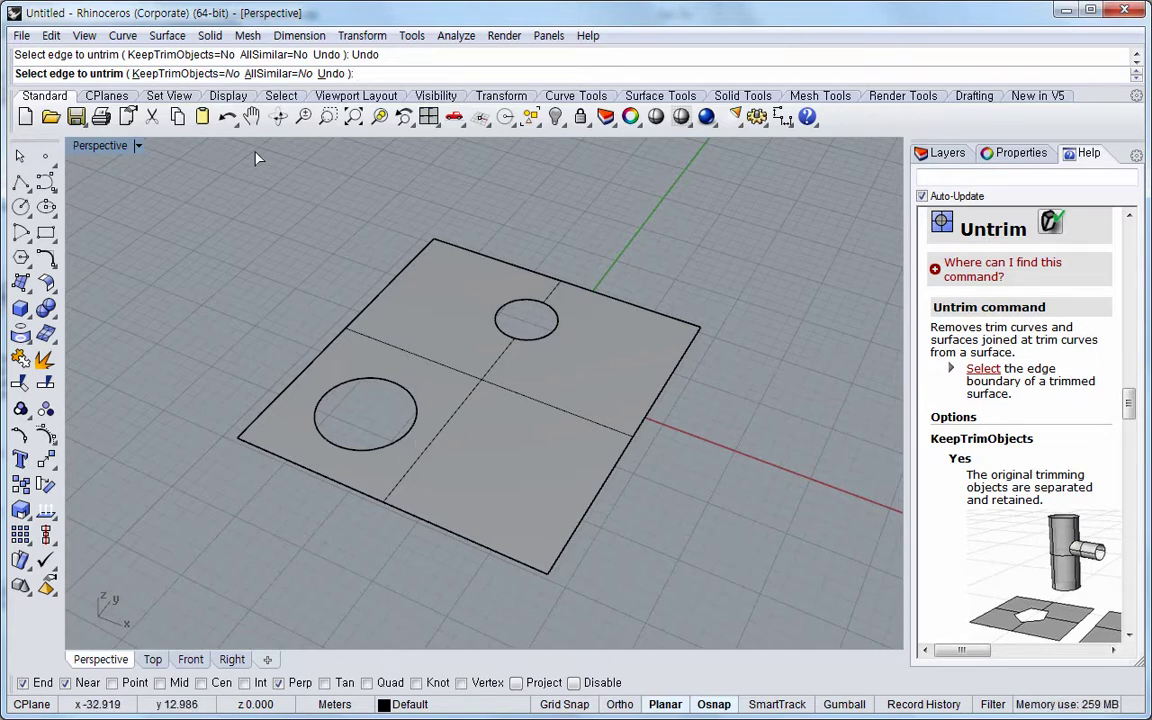
Step: Untrim the large circular hole with KeepTrimObjects=Yes, end the command, and undo the entire Untrim operation
left_click(188, 75)
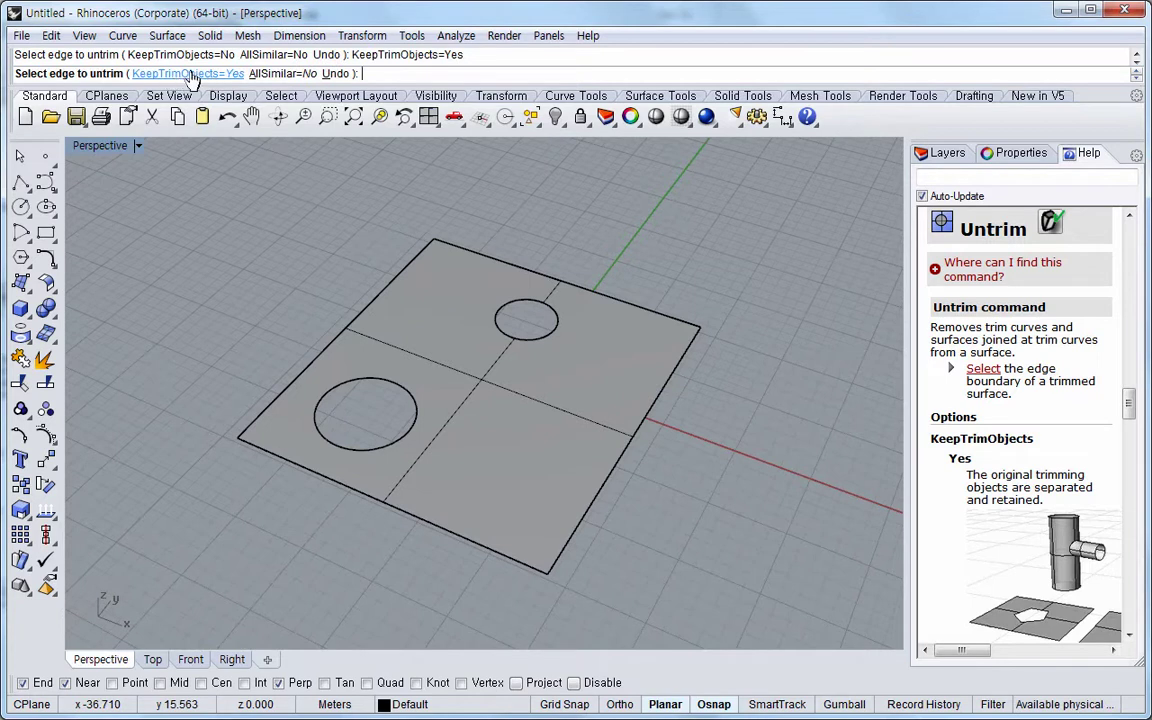
left_click(406, 402)
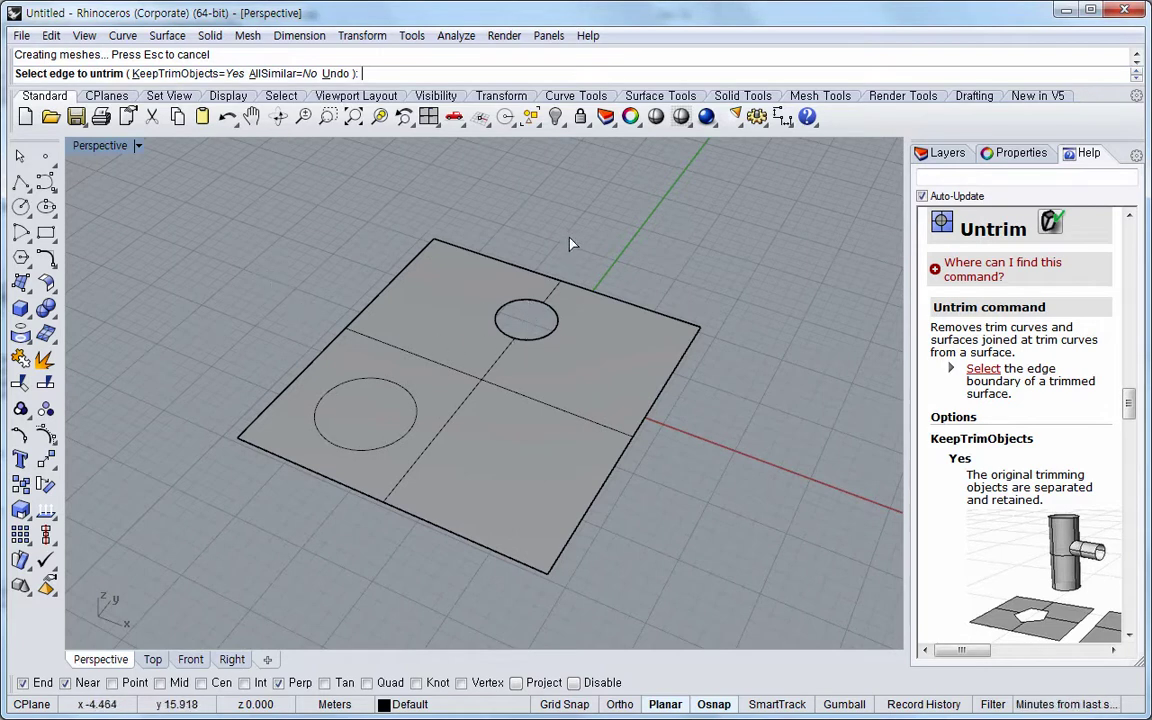
key("Escape")
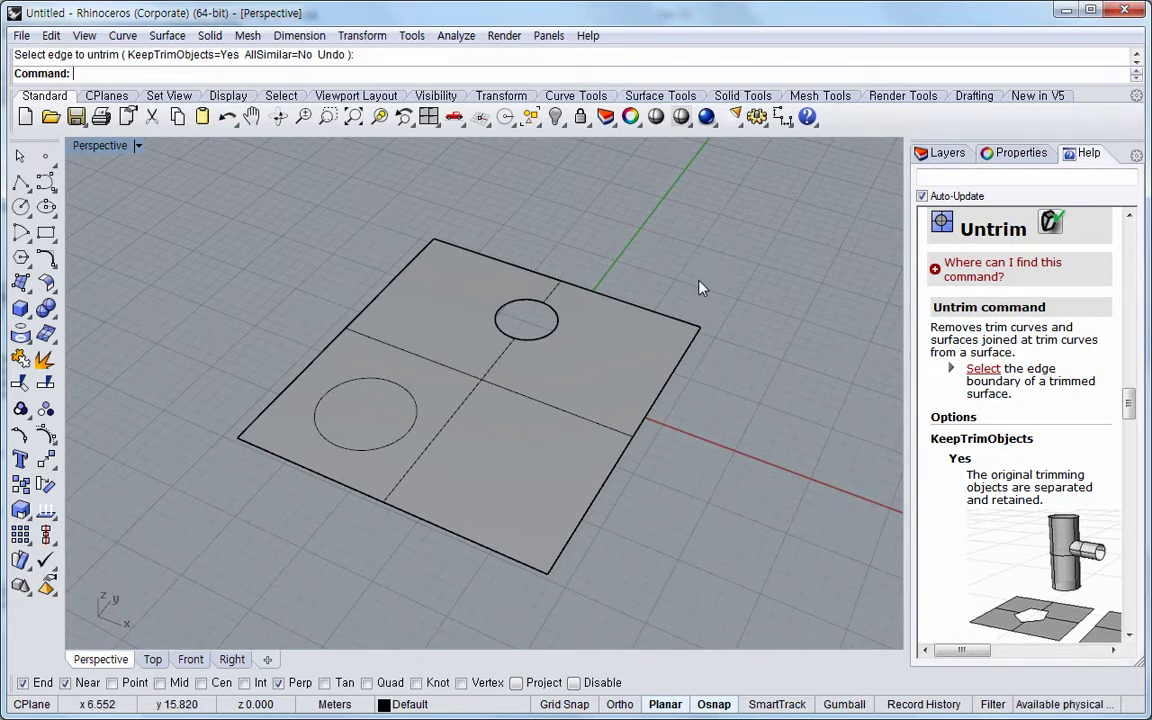
key("ctrl+z")
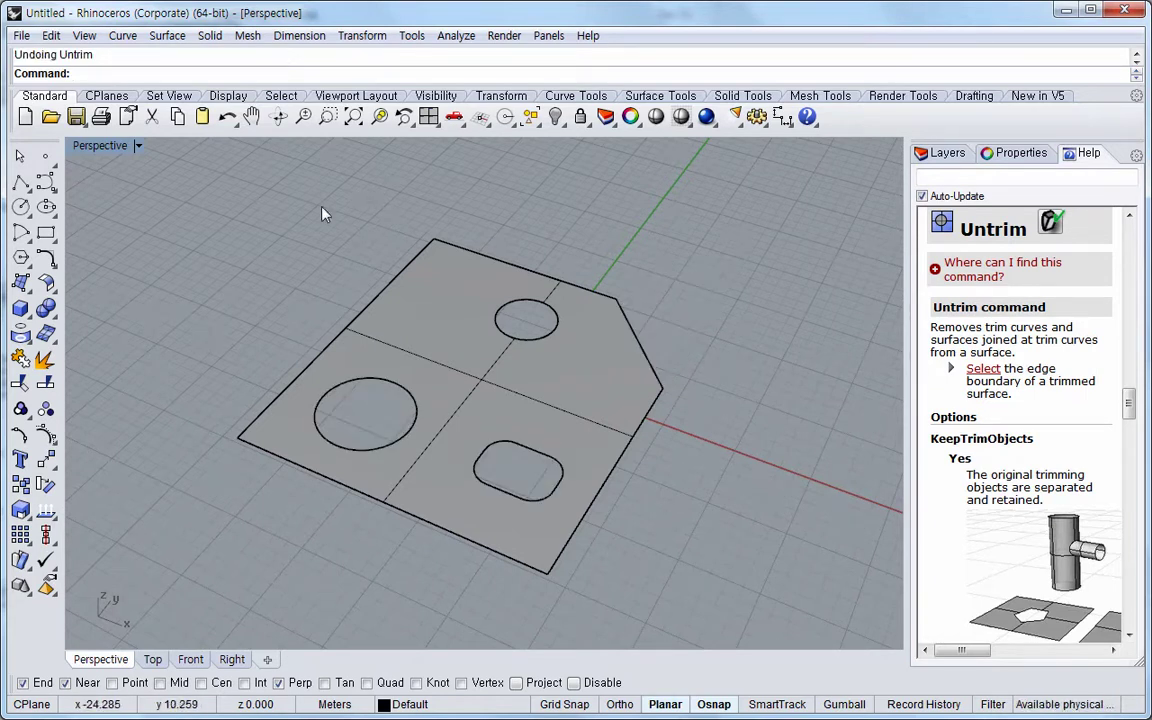
Step: Untrim the small circle, rounded rectangle, diagonal corner and large circle individually with KeepTrimObjects=No, and undo the whole operation
left_click(167, 36)
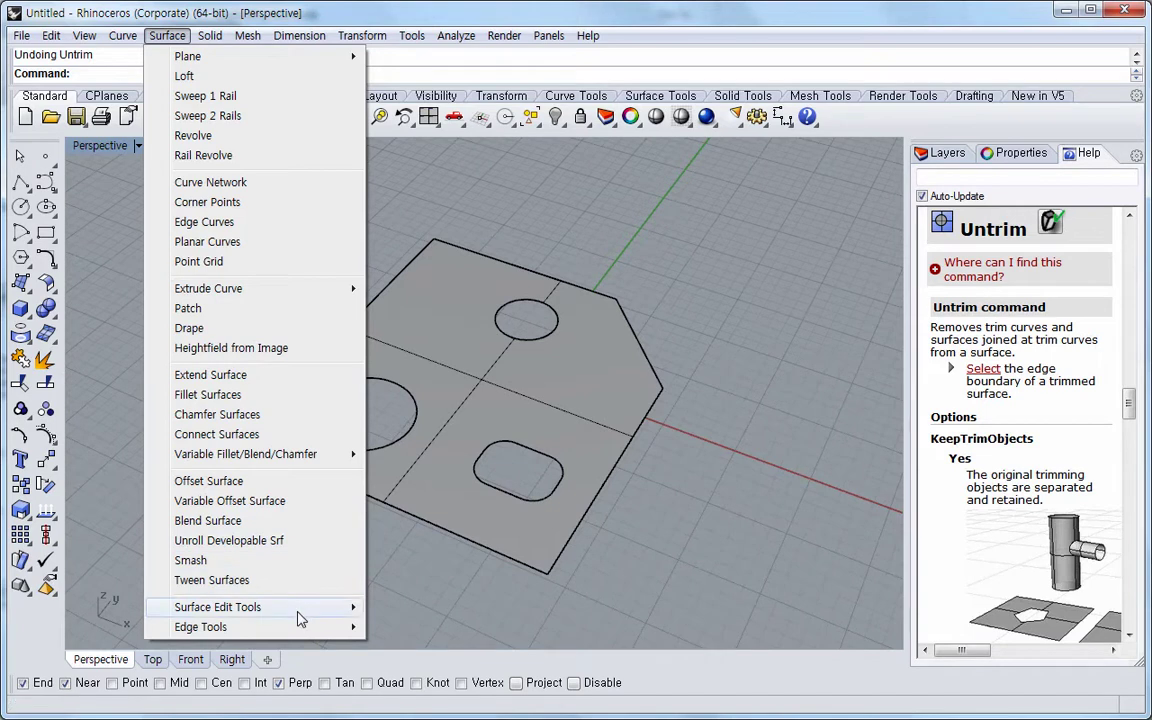
mouse_move(300, 608)
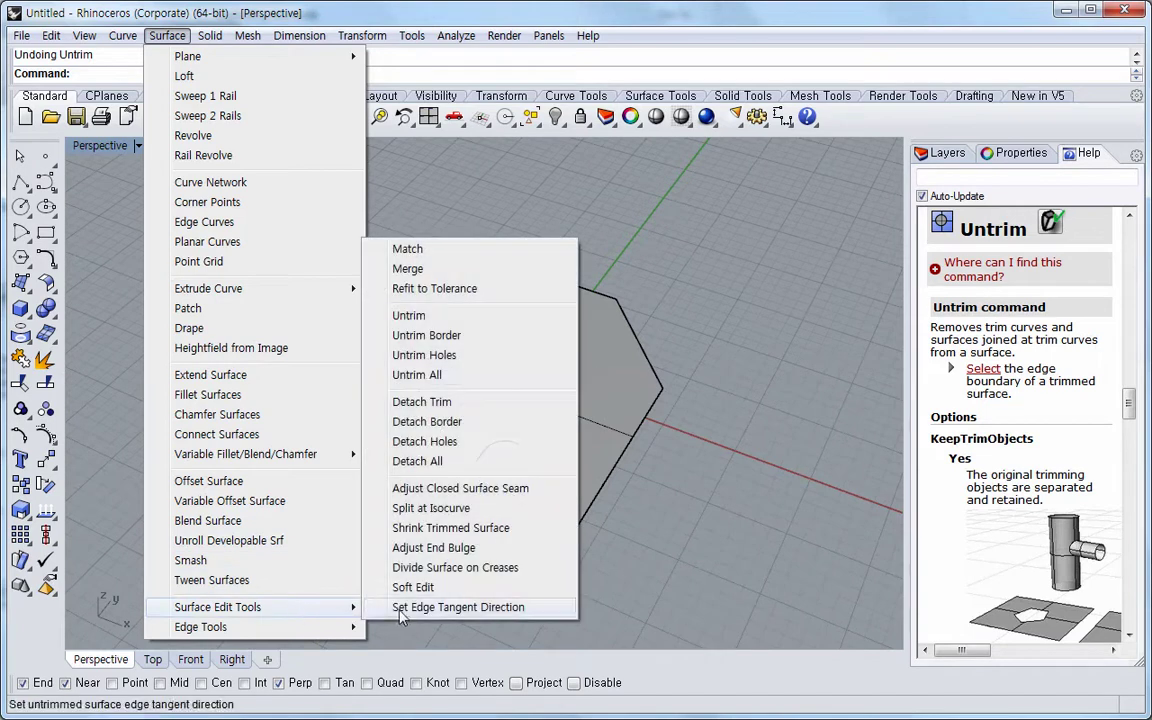
left_click(409, 316)
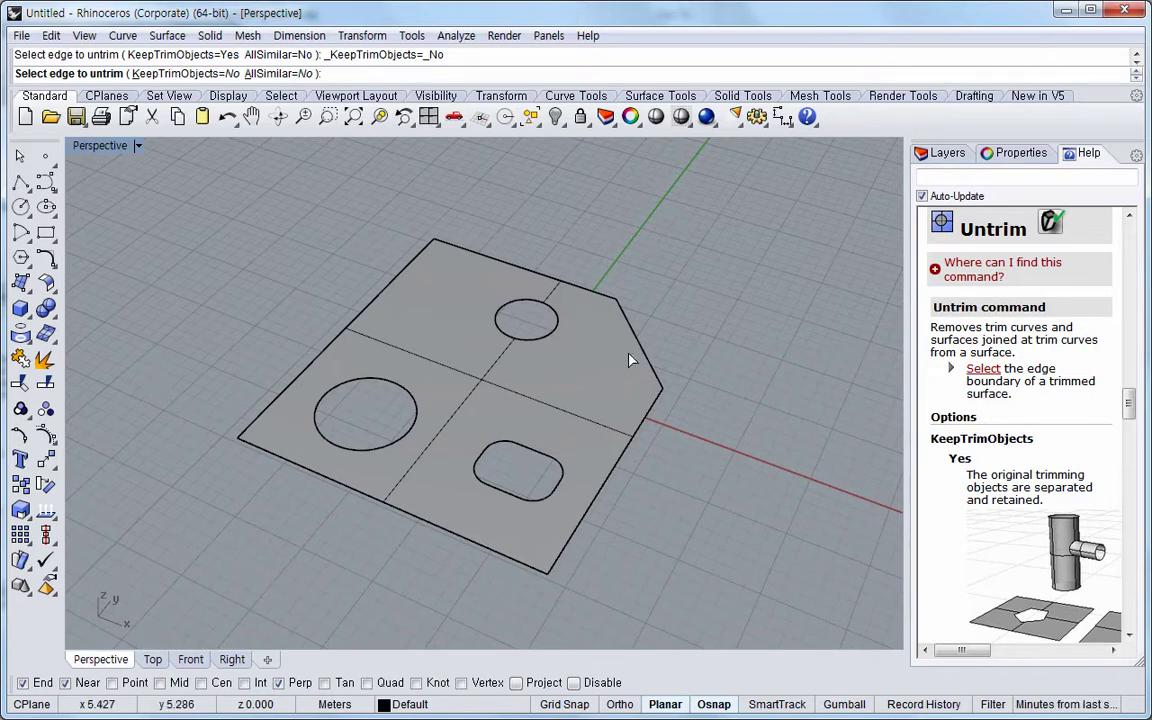
left_click(557, 336)
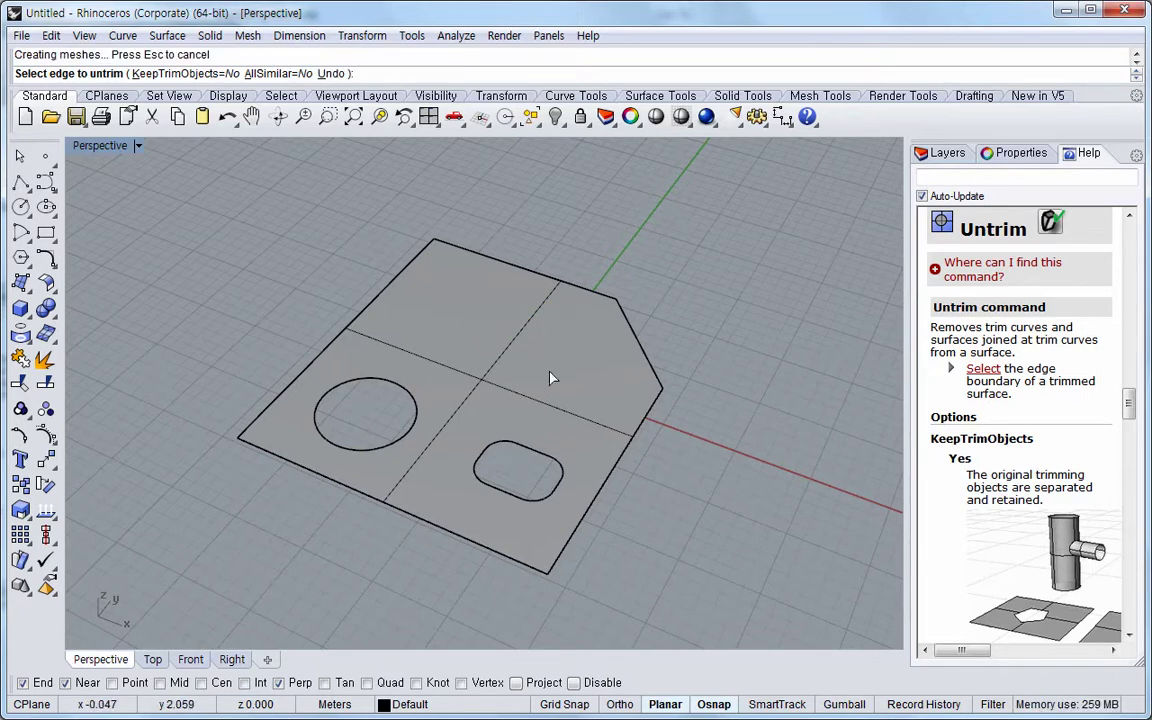
left_click(549, 452)
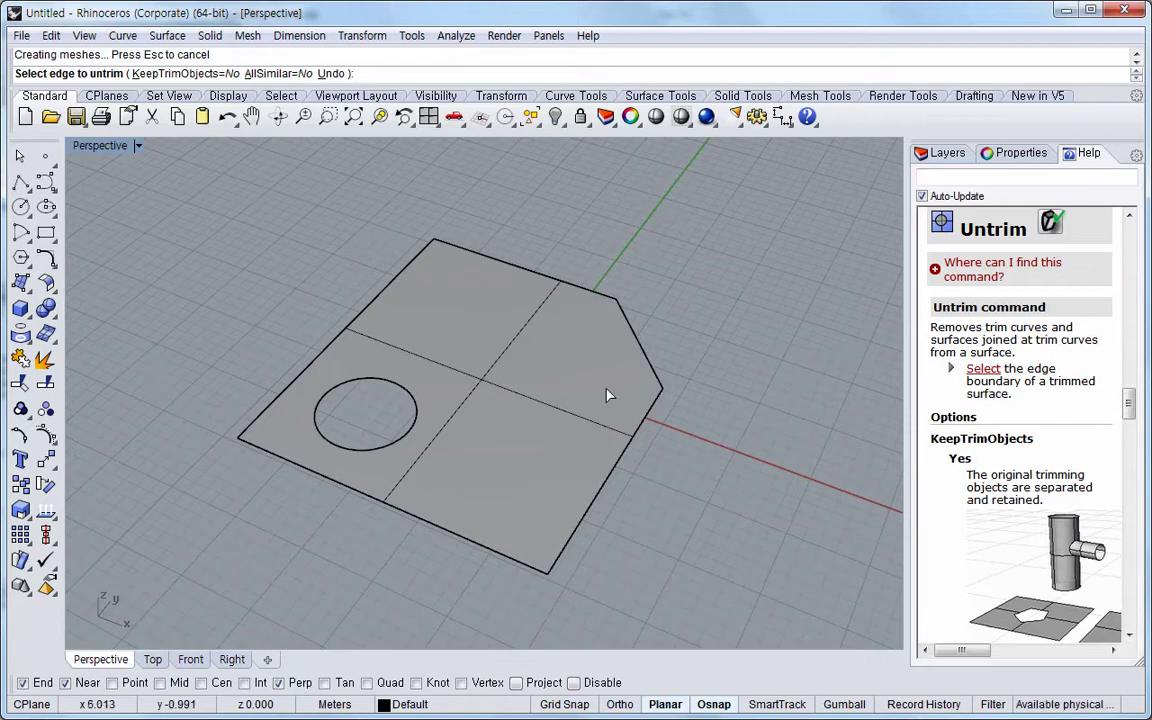
left_click(635, 337)
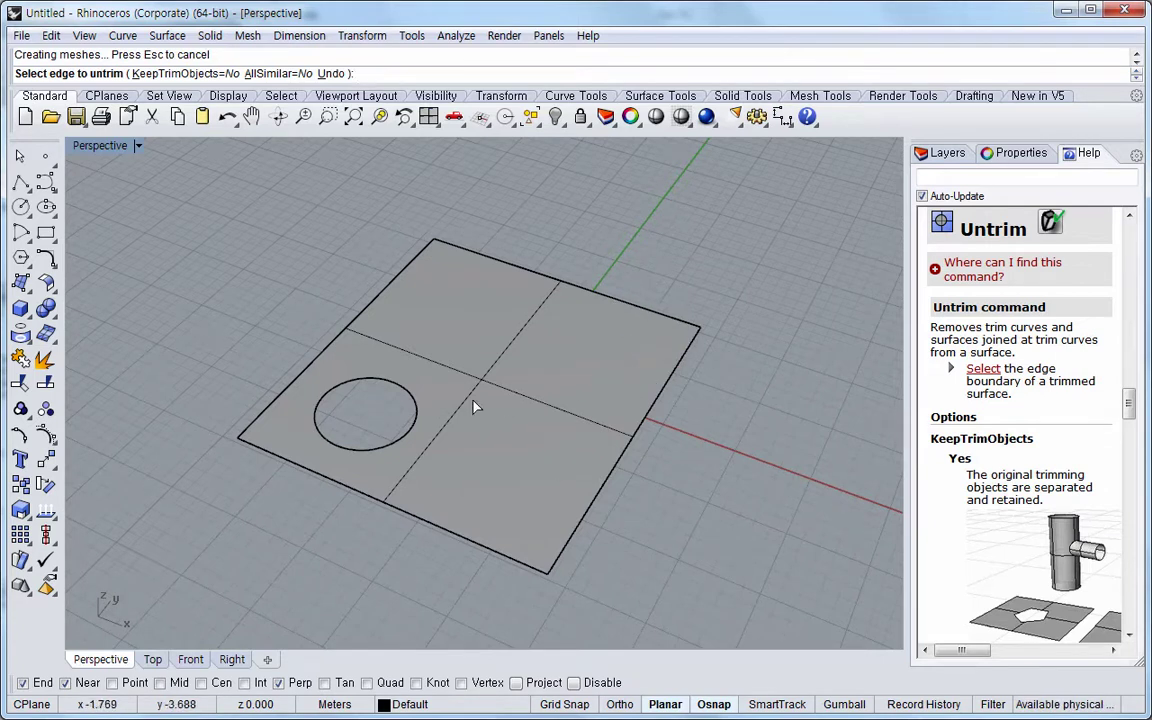
left_click(417, 407)
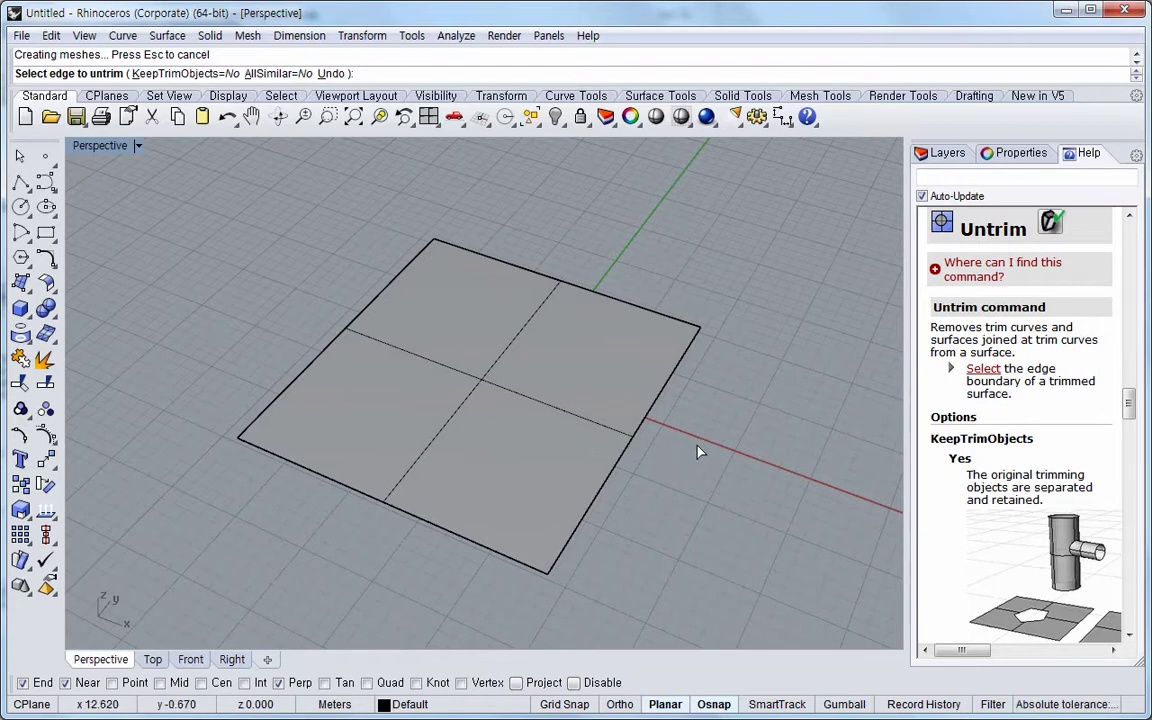
key("Return")
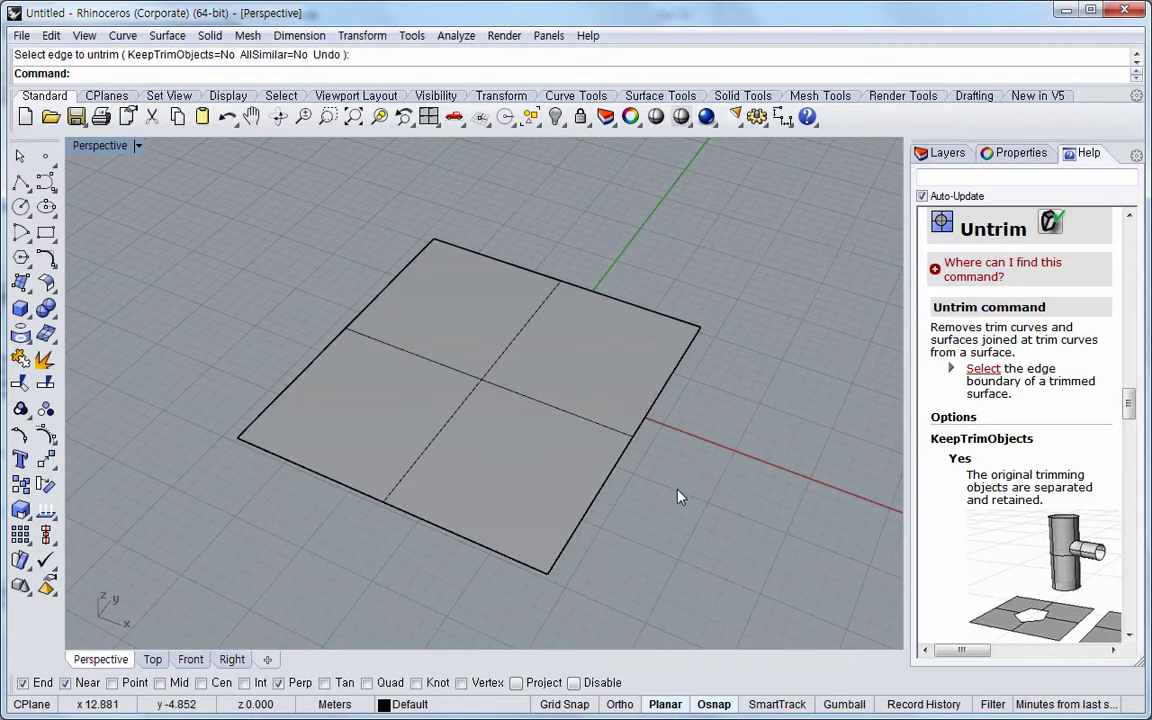
key("ctrl+z")
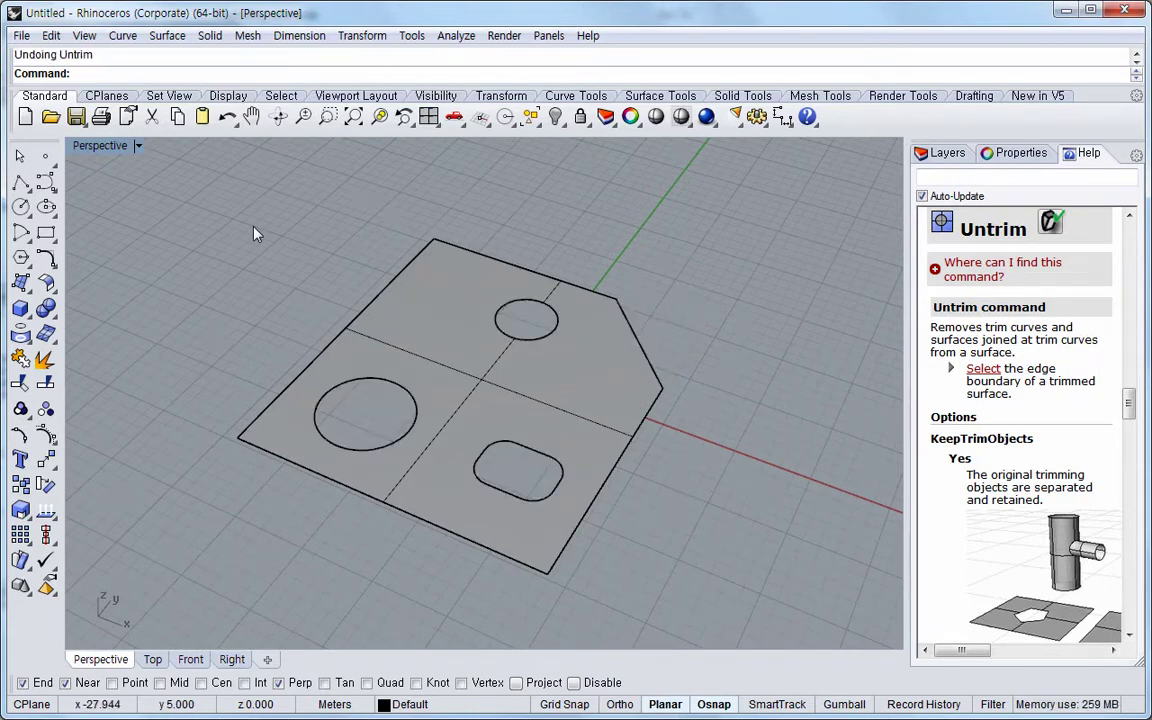
Step: Untrim only the surface's outer border with Untrim Border and KeepTrimObjects=No, leaving the holes trimmed
left_click(167, 38)
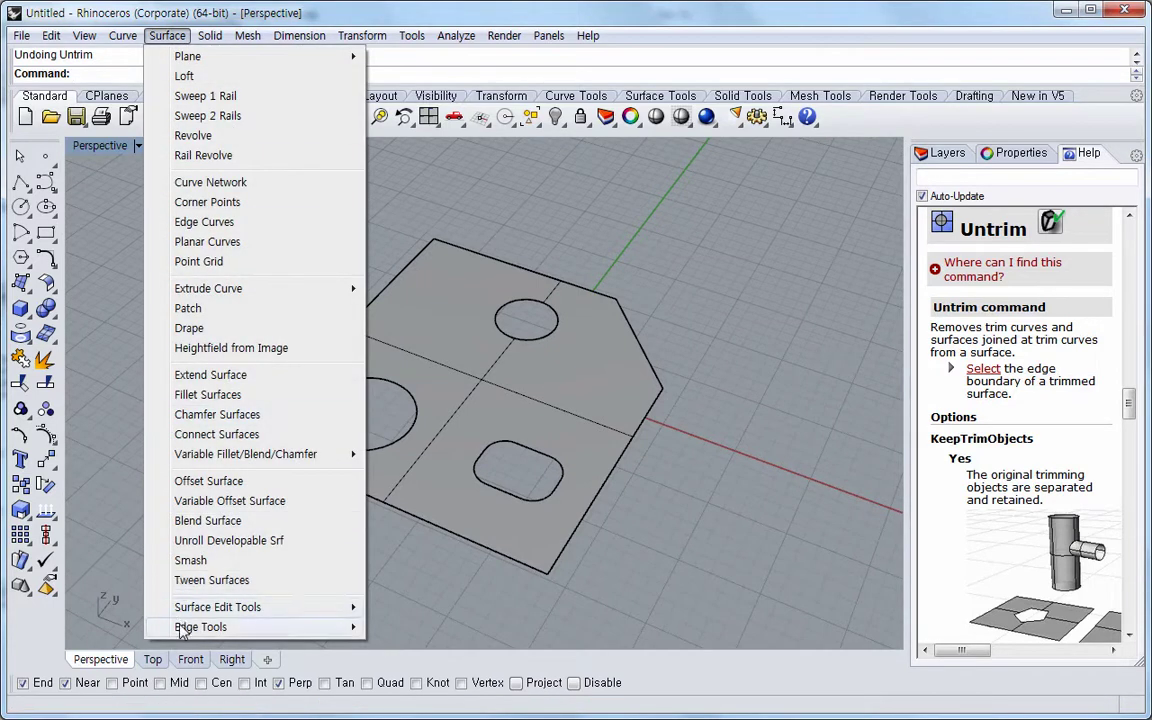
mouse_move(303, 608)
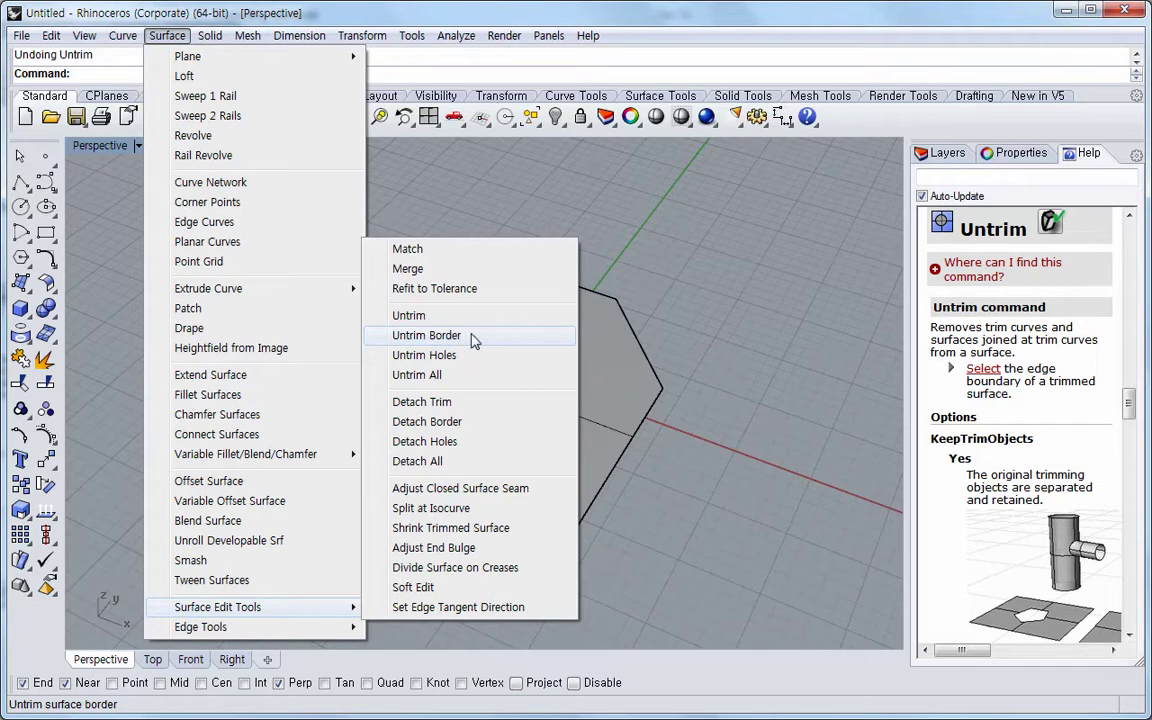
left_click(474, 341)
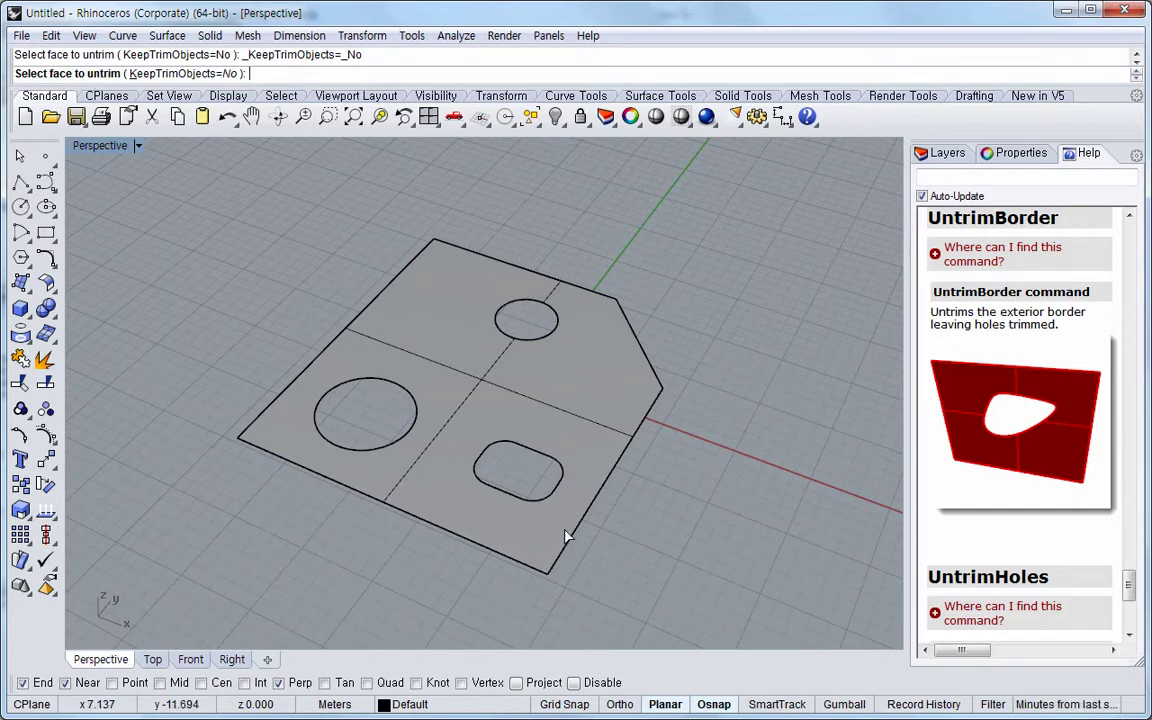
left_click(618, 398)
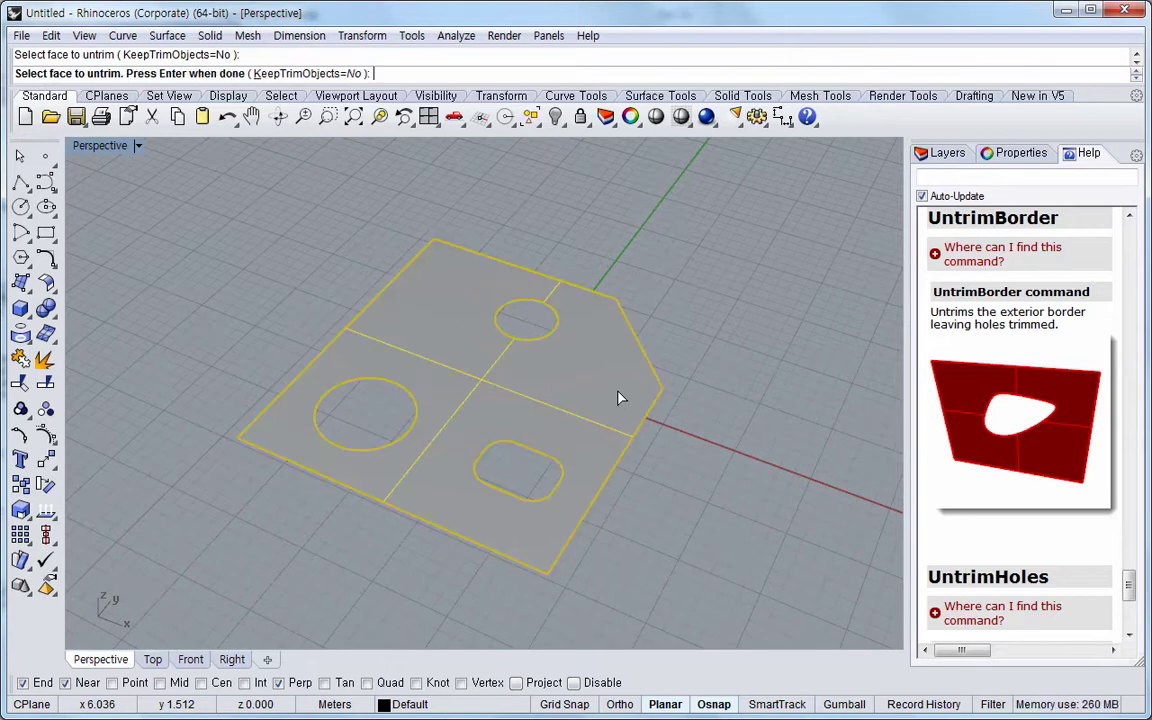
key("Return")
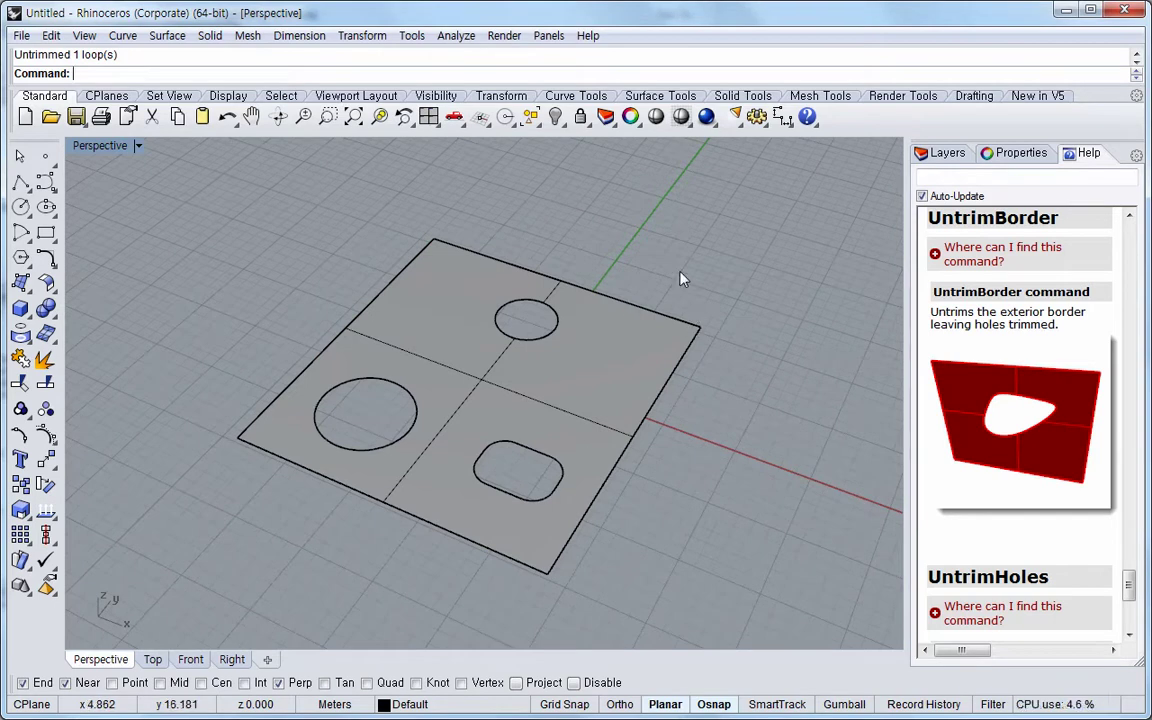
Step: Undo the last border untrim to restore the trimmed corner, and clear the selection
key("ctrl+z")
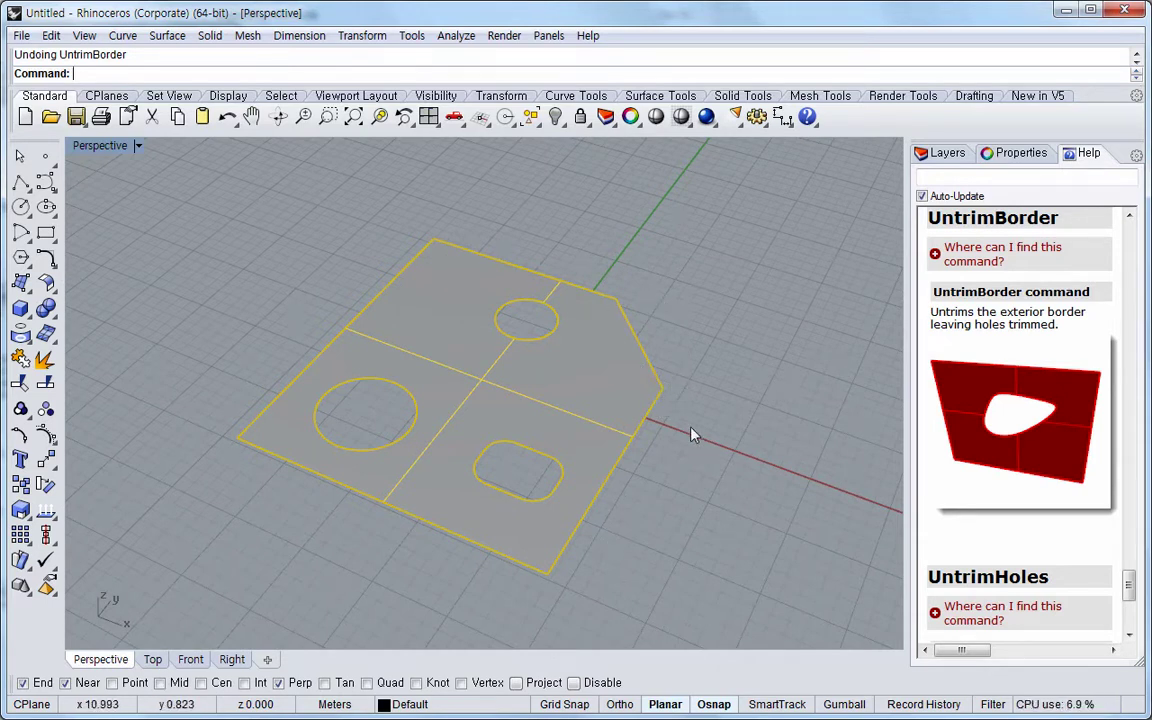
left_click(731, 470)
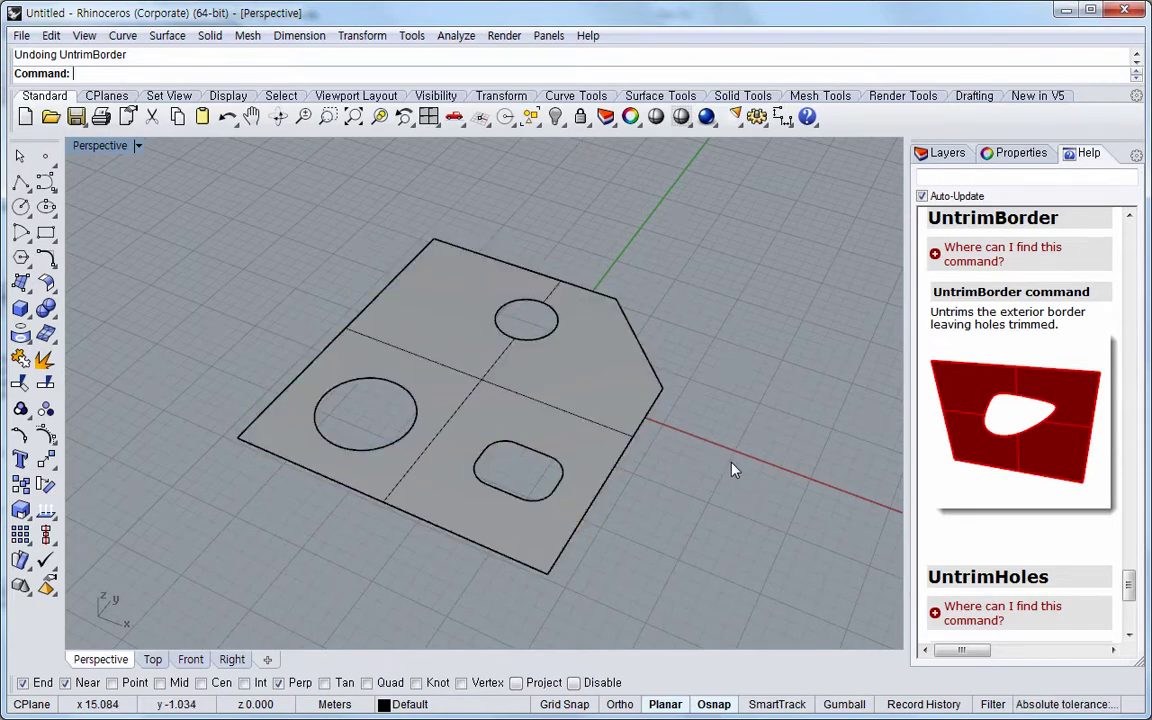
Step: Untrim the surface's outer border again using Untrim Border with KeepTrimObjects=No, and undo the operation
left_click(167, 35)
mouse_move(240, 607)
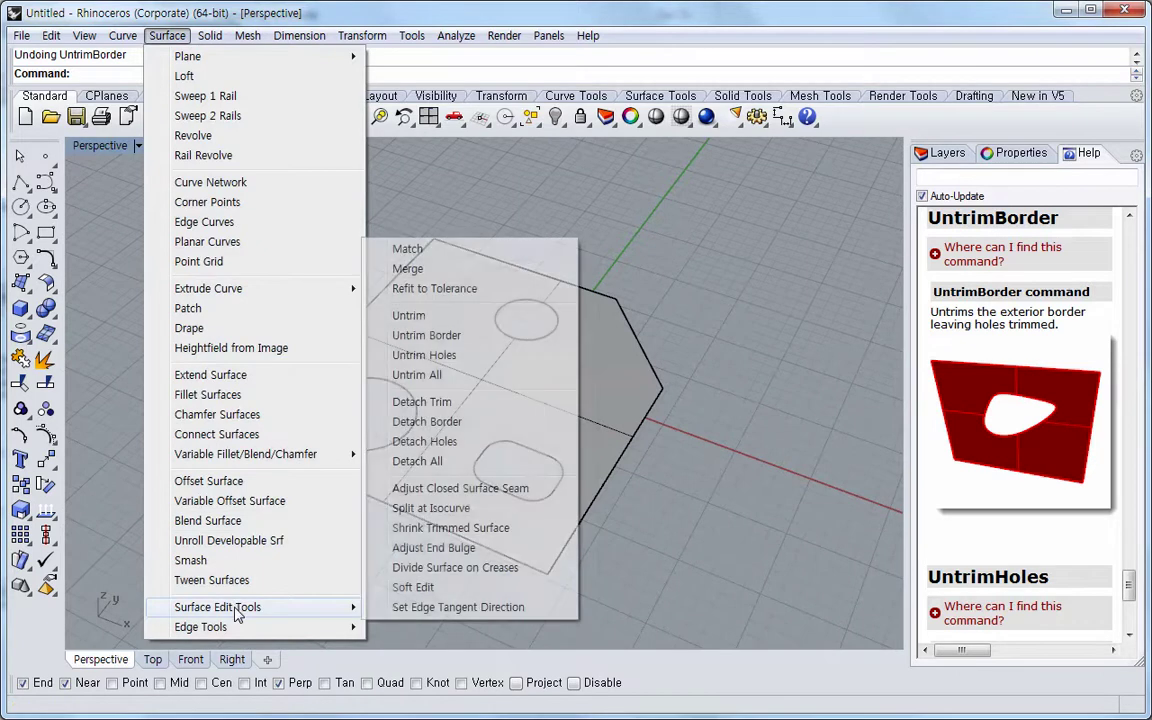
left_click(425, 338)
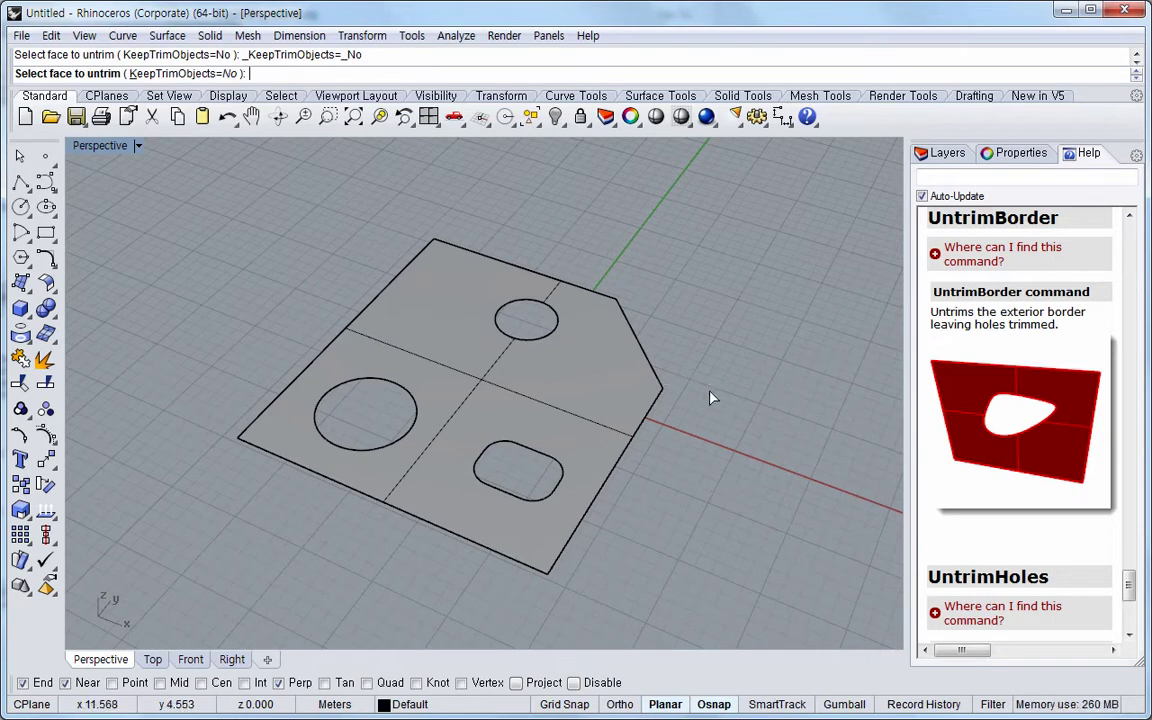
left_click(617, 374)
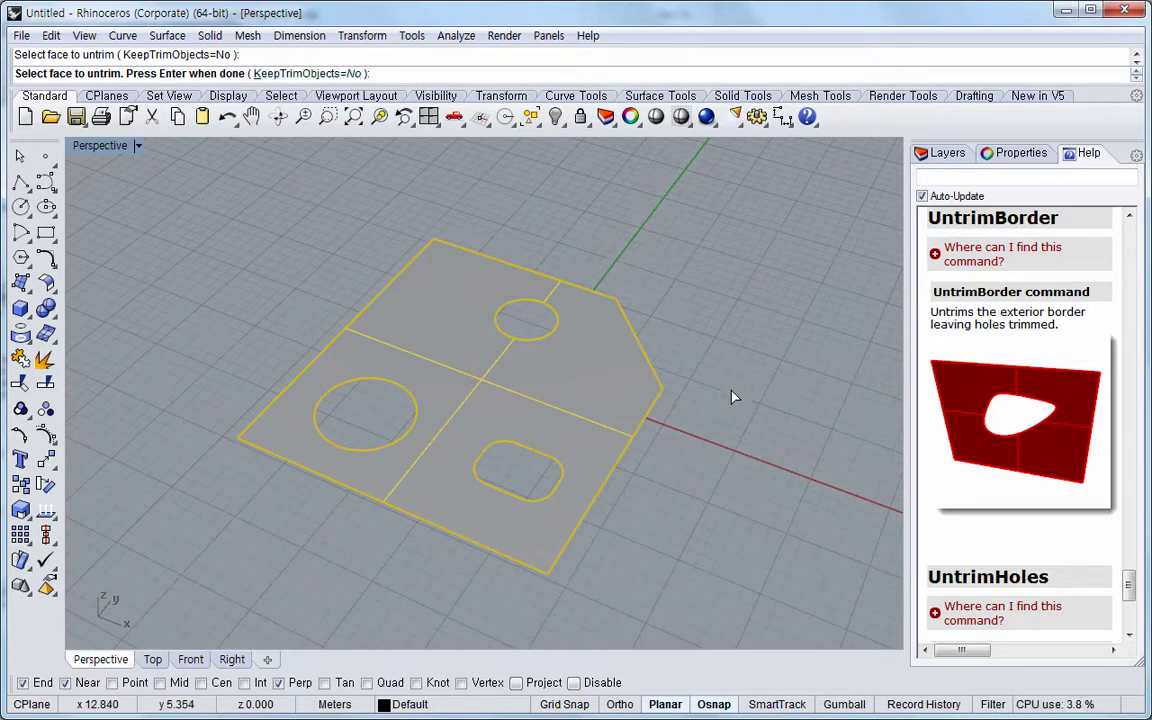
key("Return")
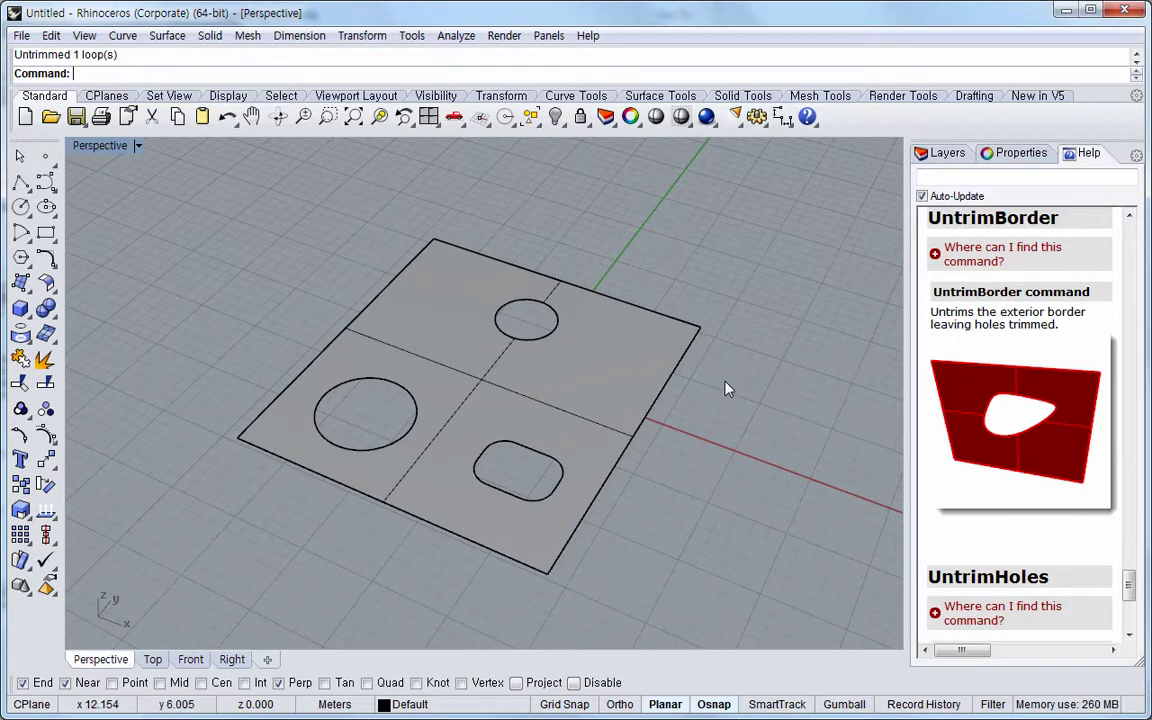
key("ctrl+z")
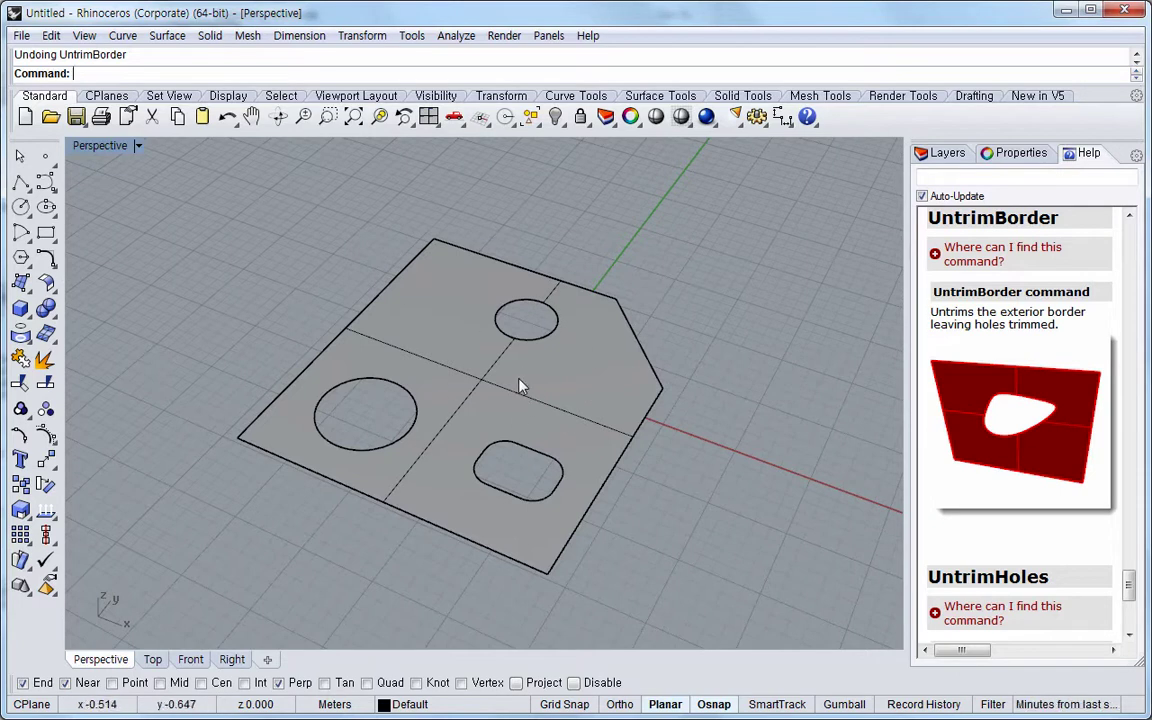
Step: Untrim all interior holes of the surface using Untrim Holes with KeepTrimObjects=No, then undo it and deselect the surface
left_click(167, 35)
mouse_move(250, 607)
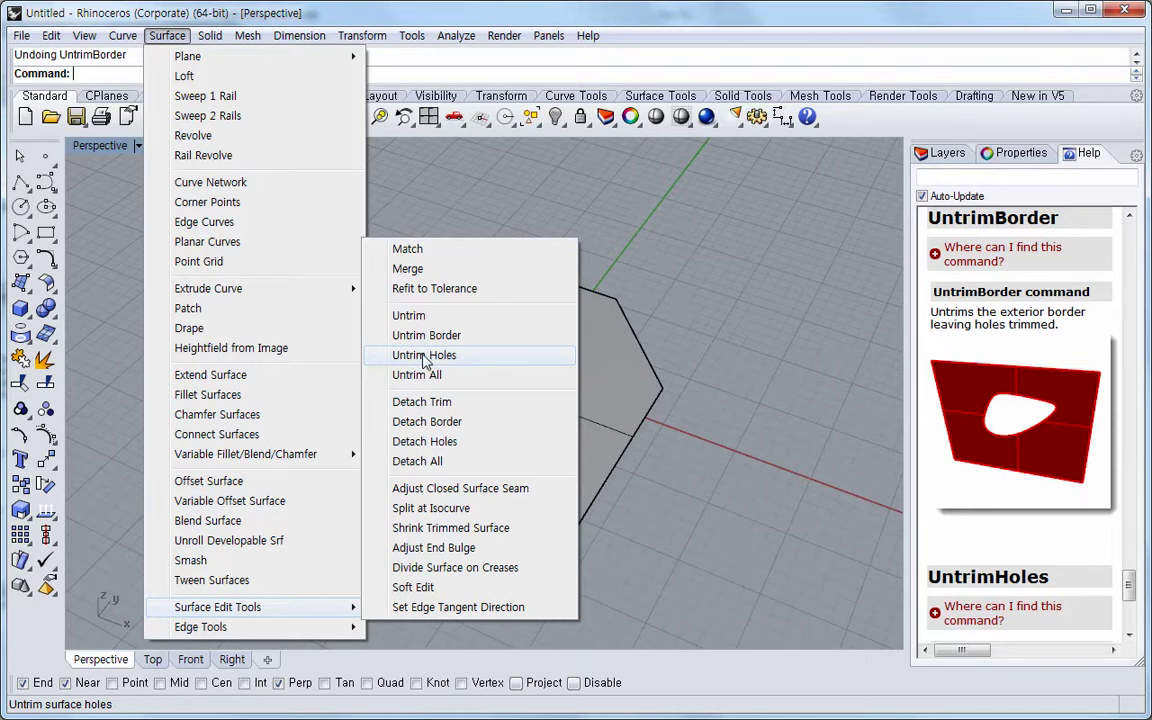
left_click(460, 357)
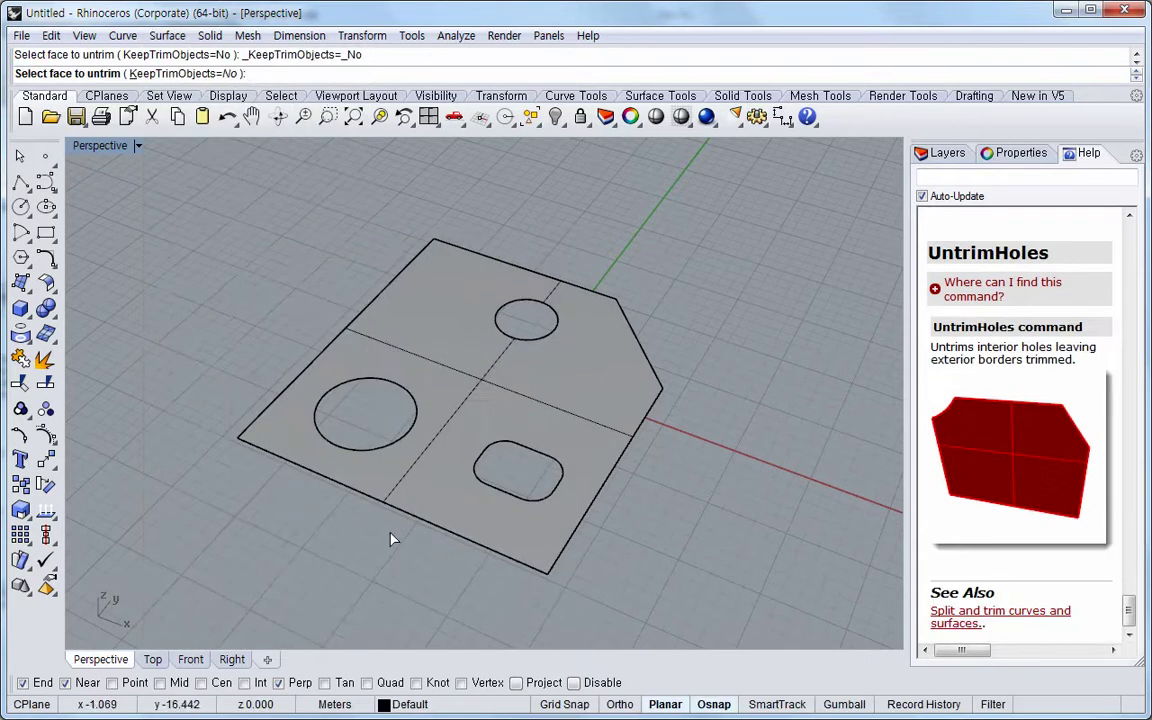
left_click(617, 396)
key("Return")
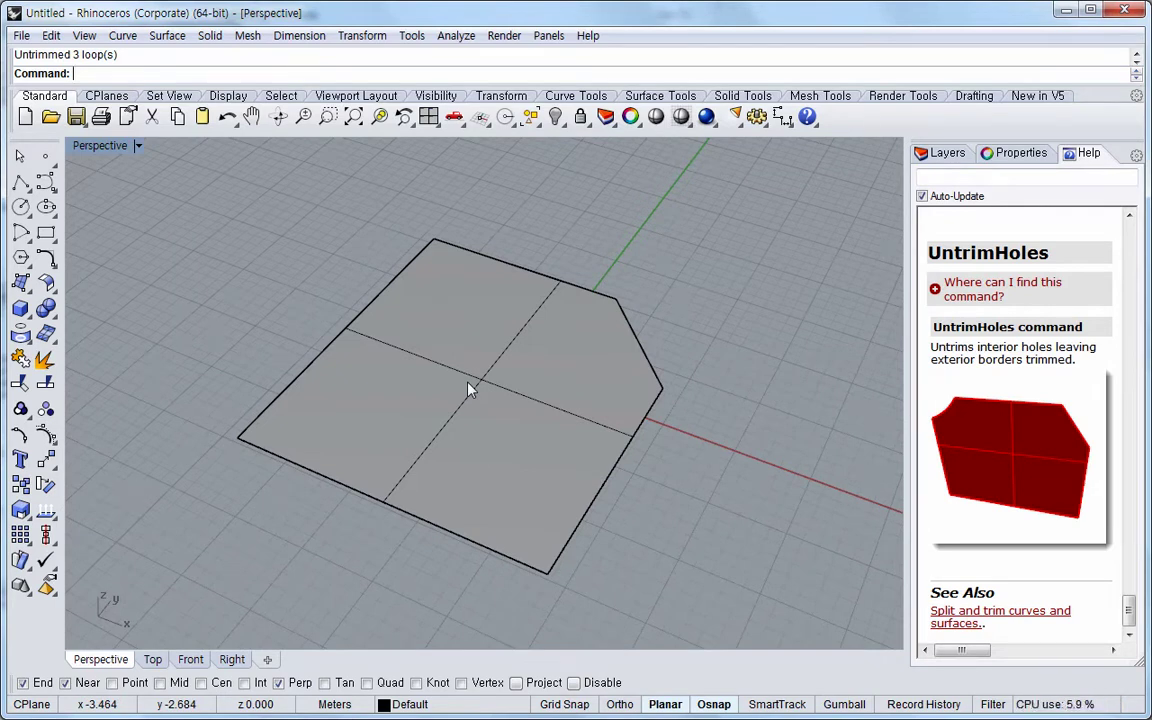
key("ctrl+z")
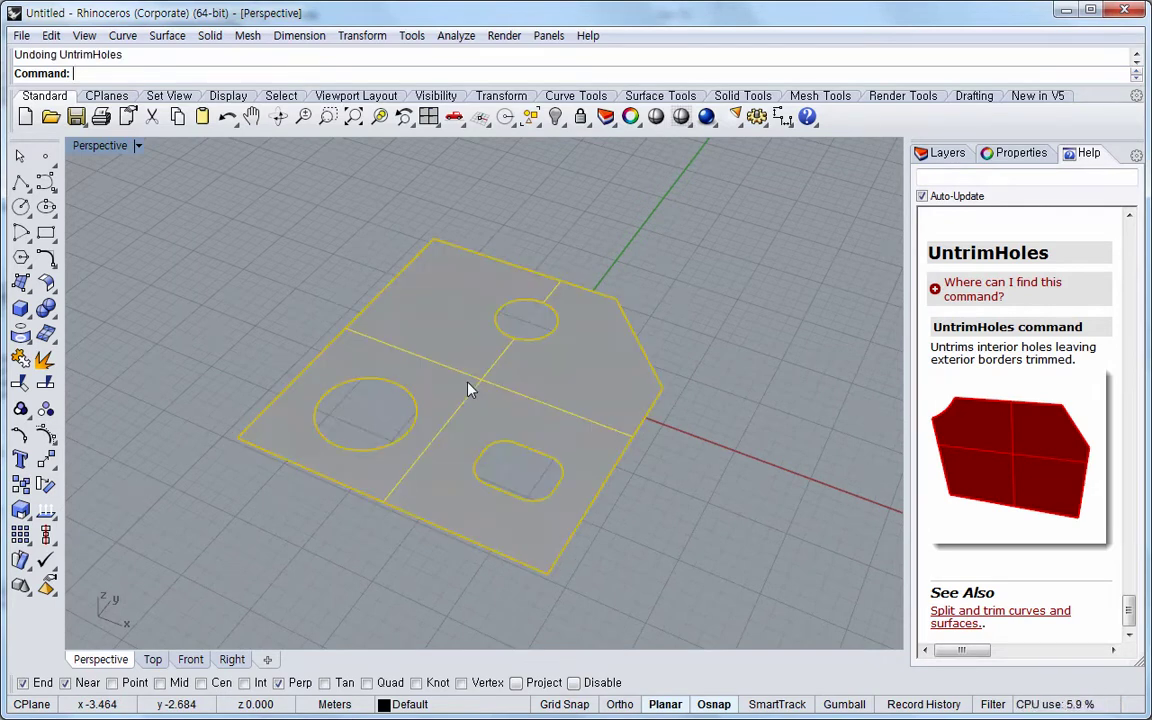
left_click(320, 218)
Step: Untrim the surface's holes and outer border in one operation using Untrim All with KeepTrimObjects=No
left_click(167, 35)
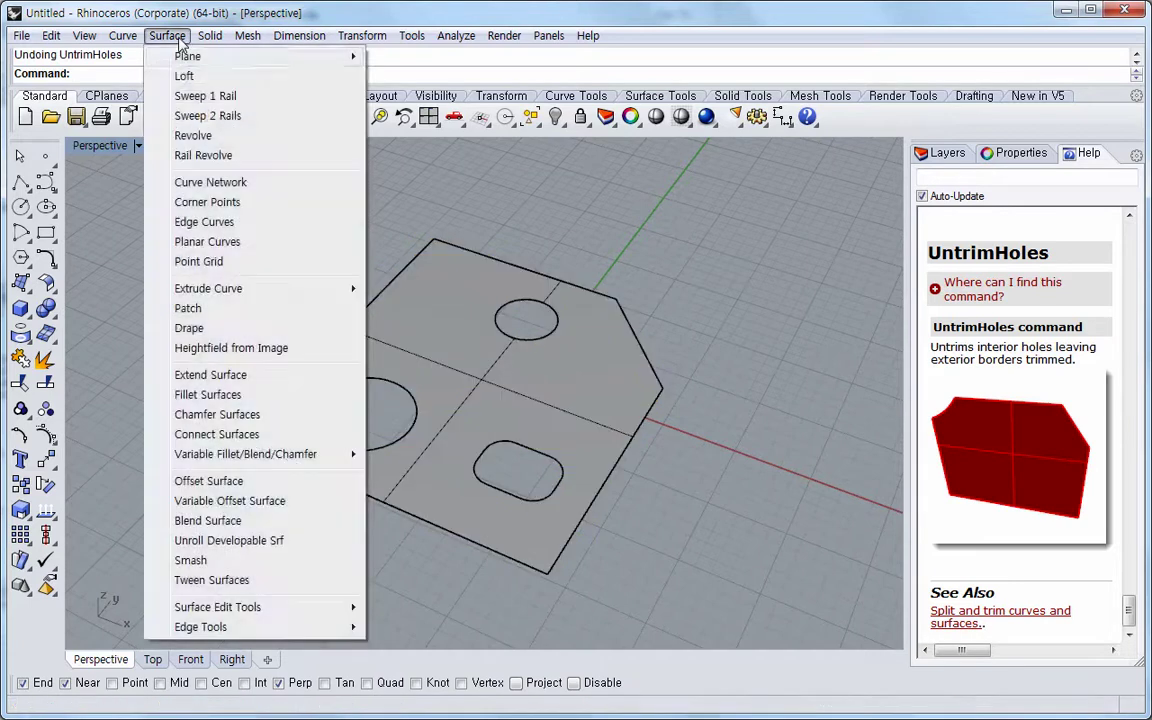
mouse_move(175, 607)
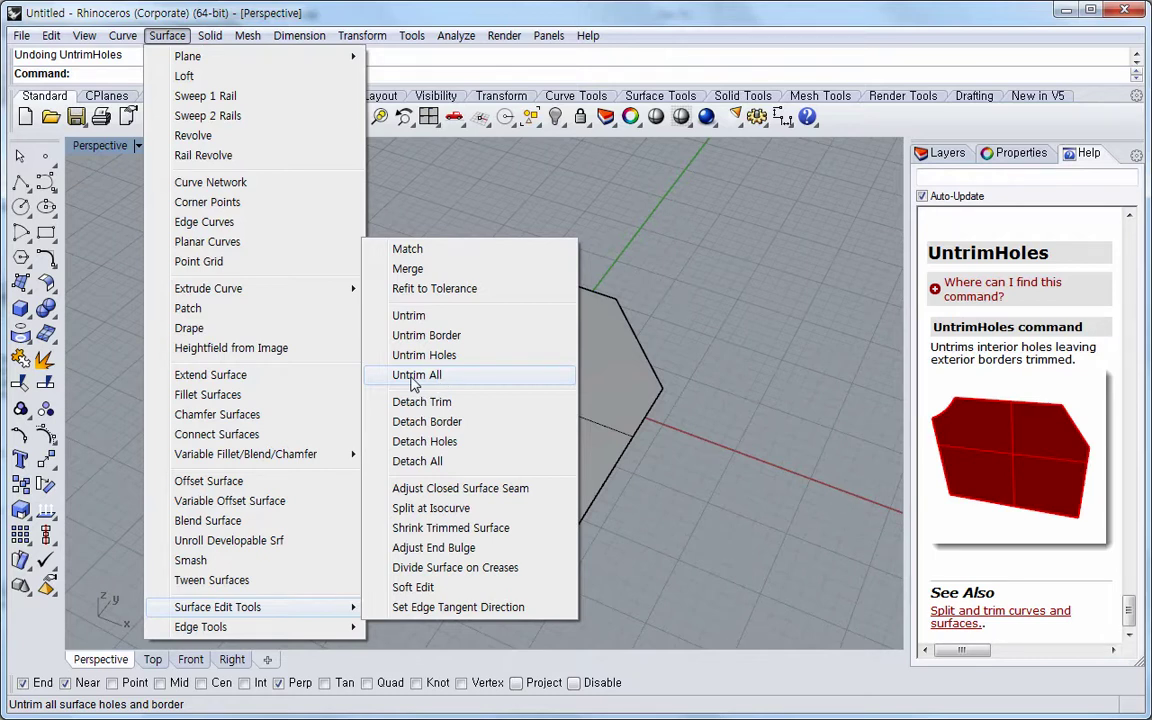
left_click(437, 379)
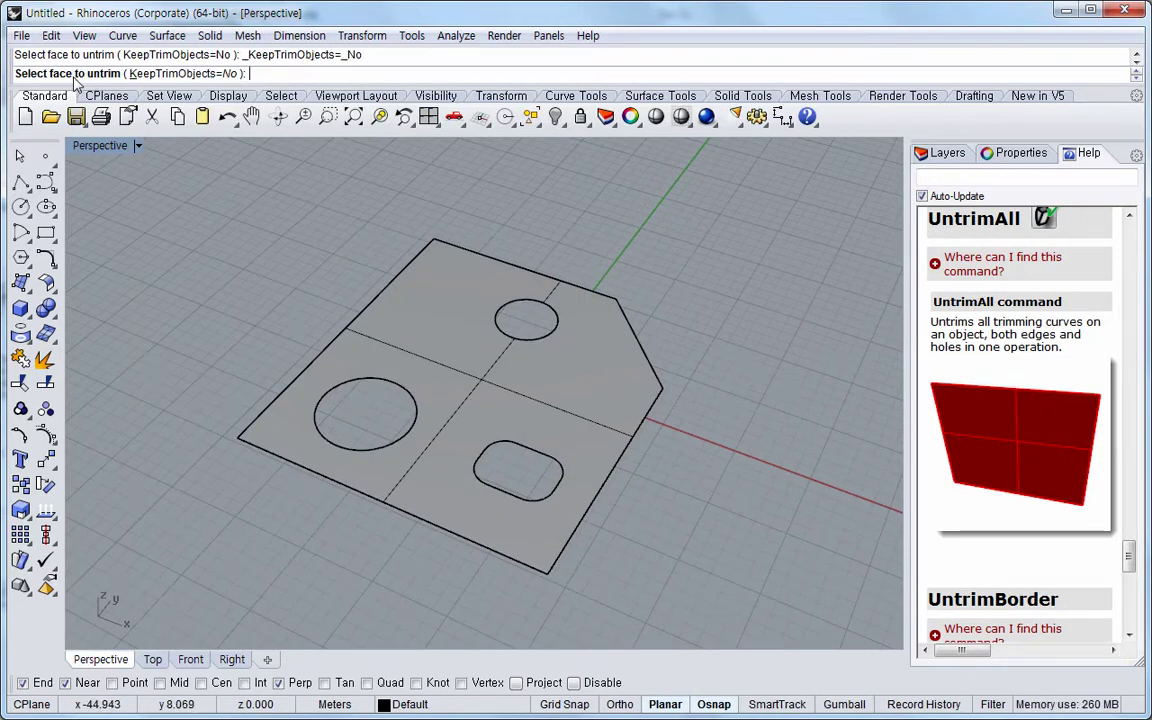
left_click(596, 412)
key("Return")
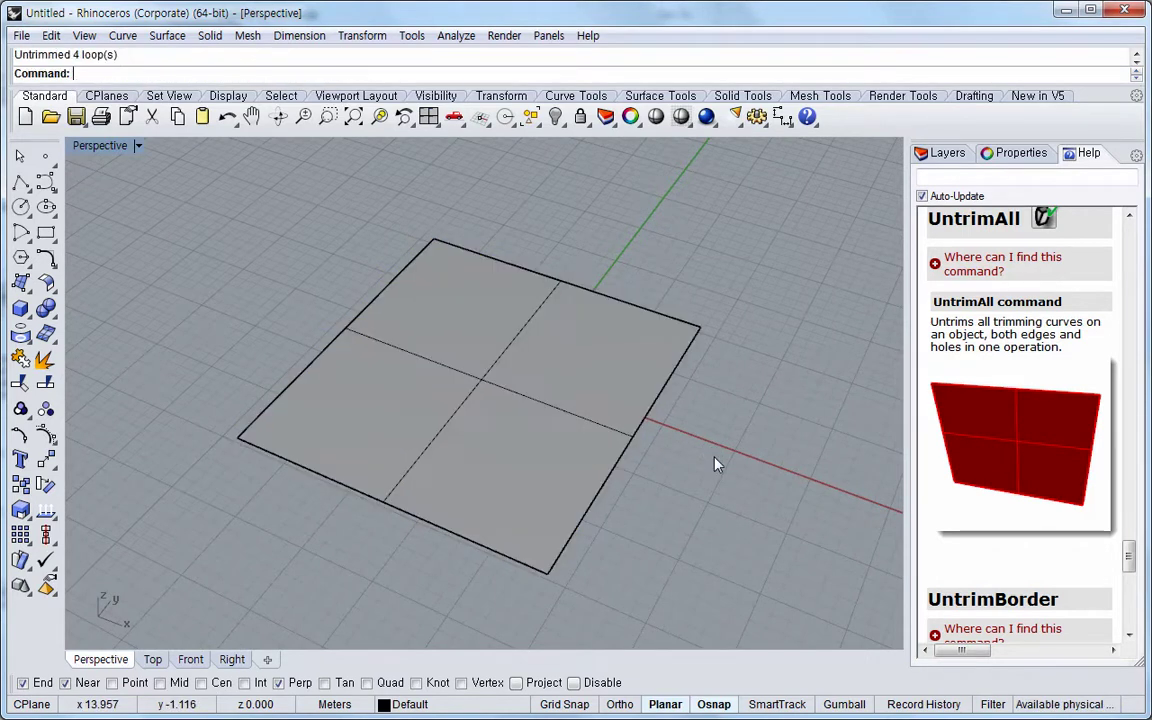